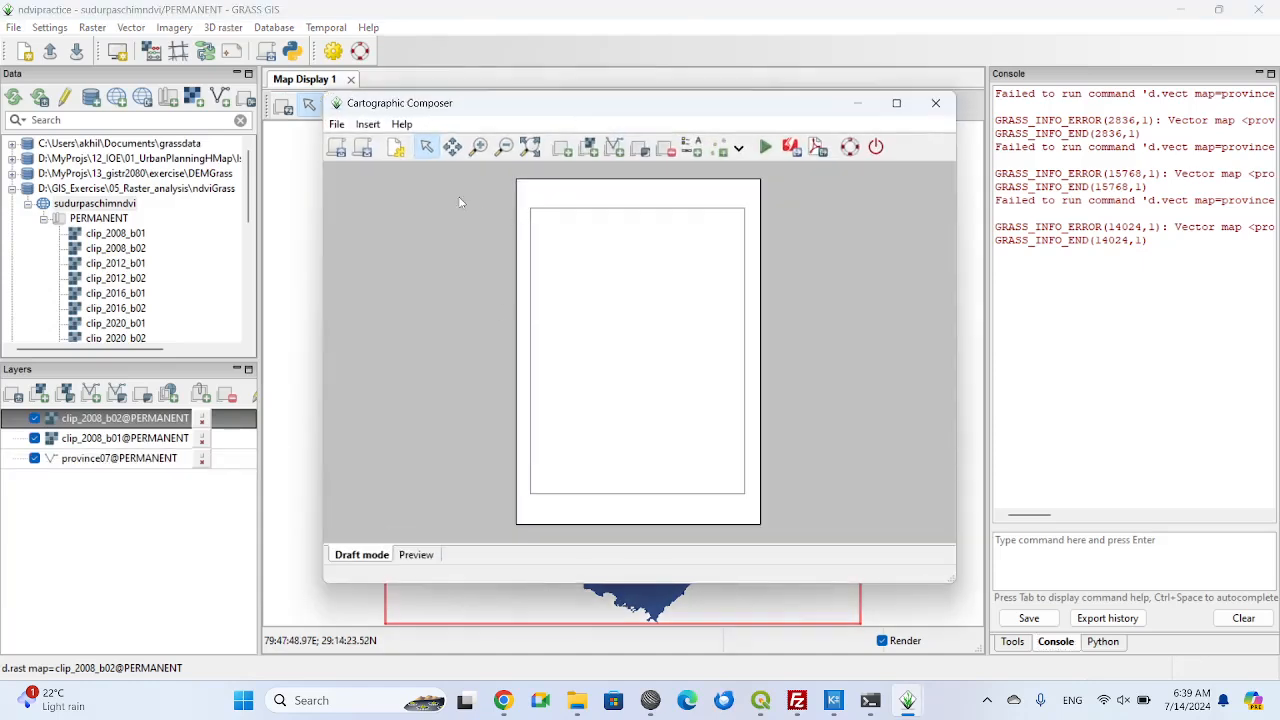
# Insert a map frame across most of the page, fitted to the raster ndvi.2008 from the PERMANENT mapset.
pyautogui.click(369, 125)
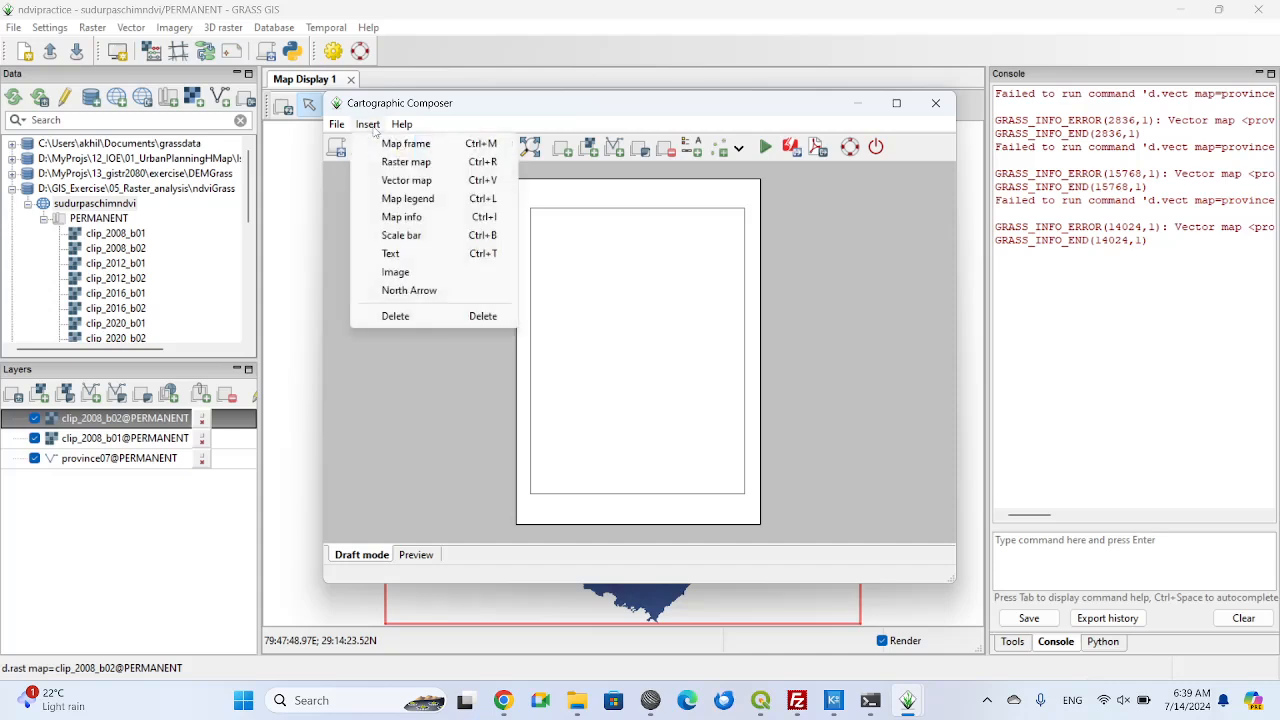
pyautogui.click(392, 145)
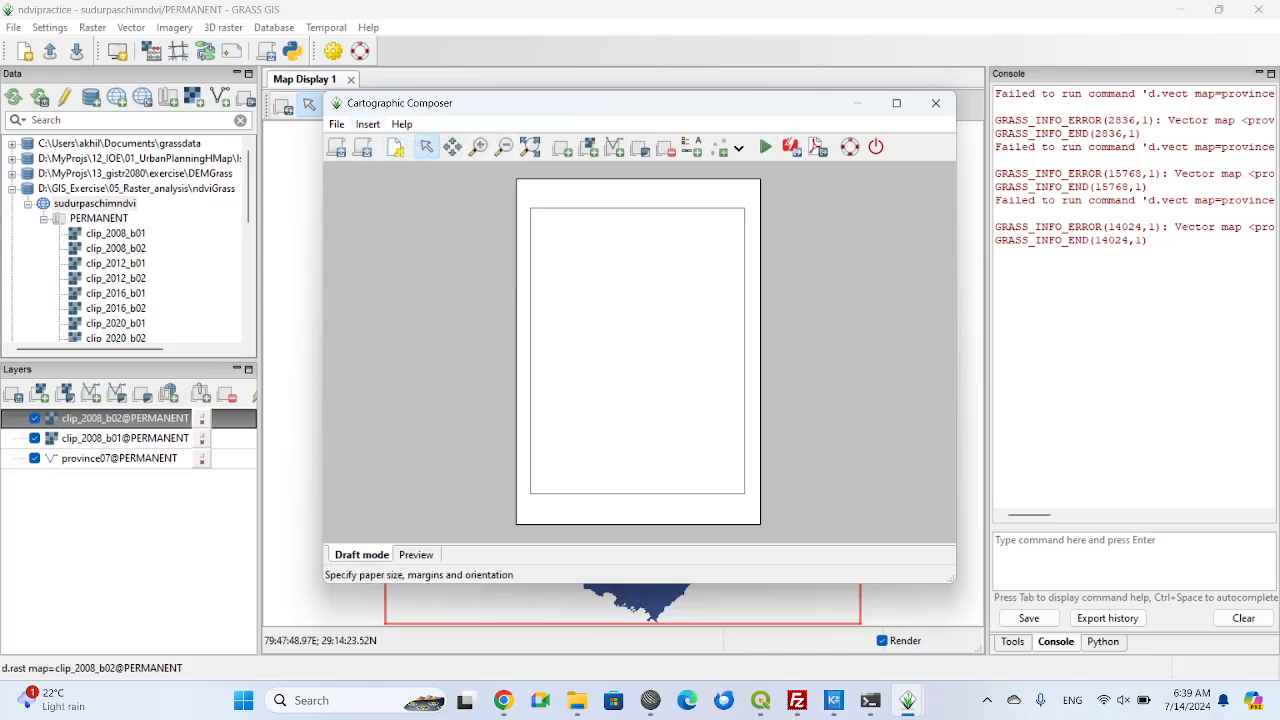
pyautogui.moveTo(522, 198); pyautogui.dragTo(752, 507)
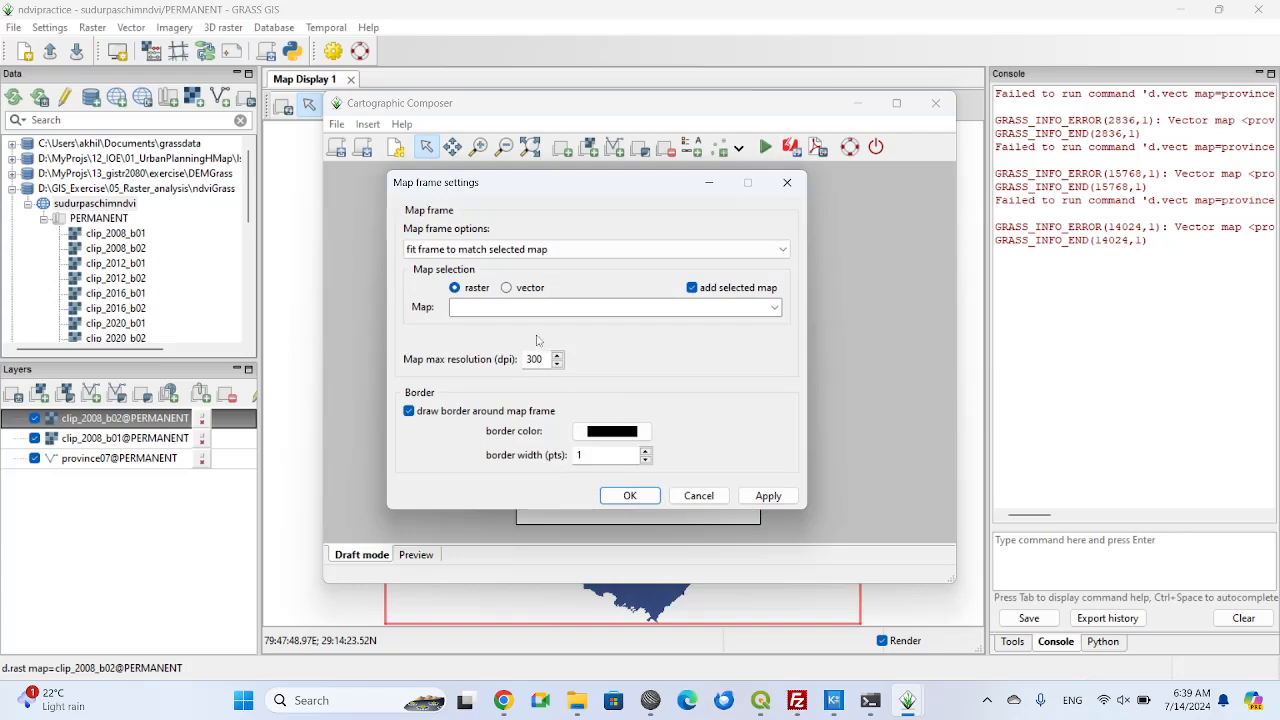
pyautogui.click(775, 310)
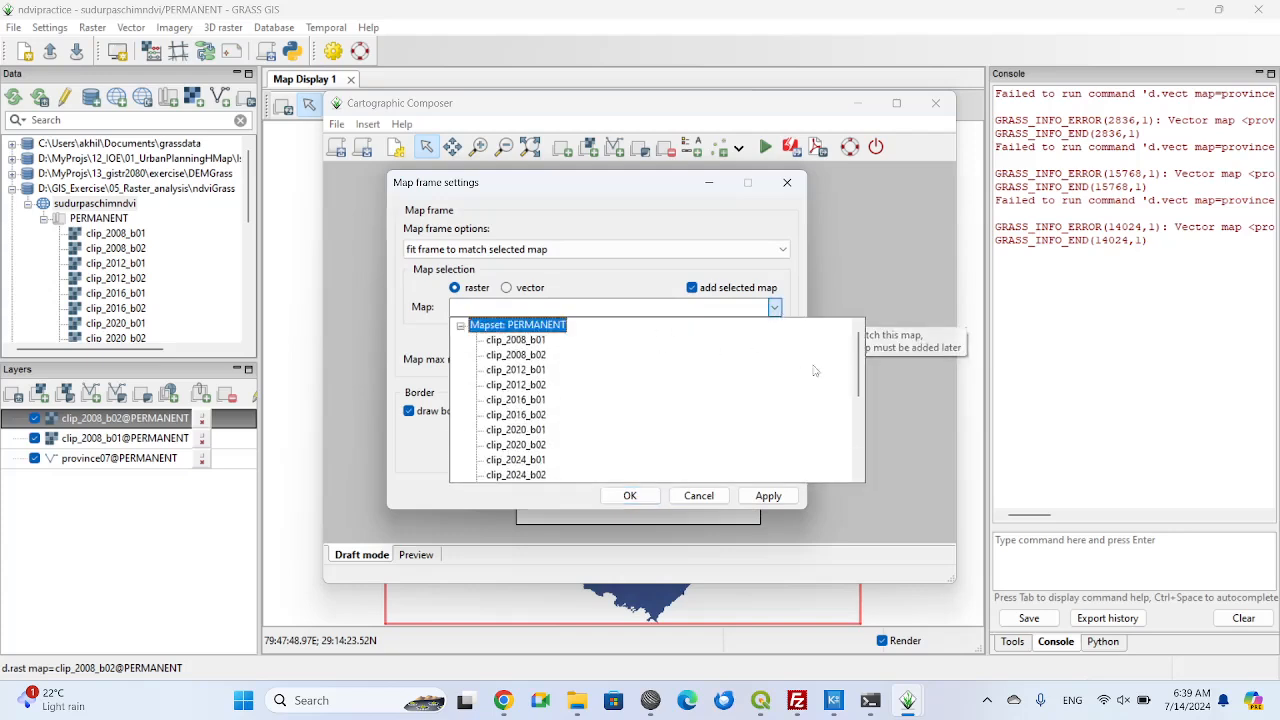
pyautogui.moveTo(862, 370); pyautogui.dragTo(862, 428)
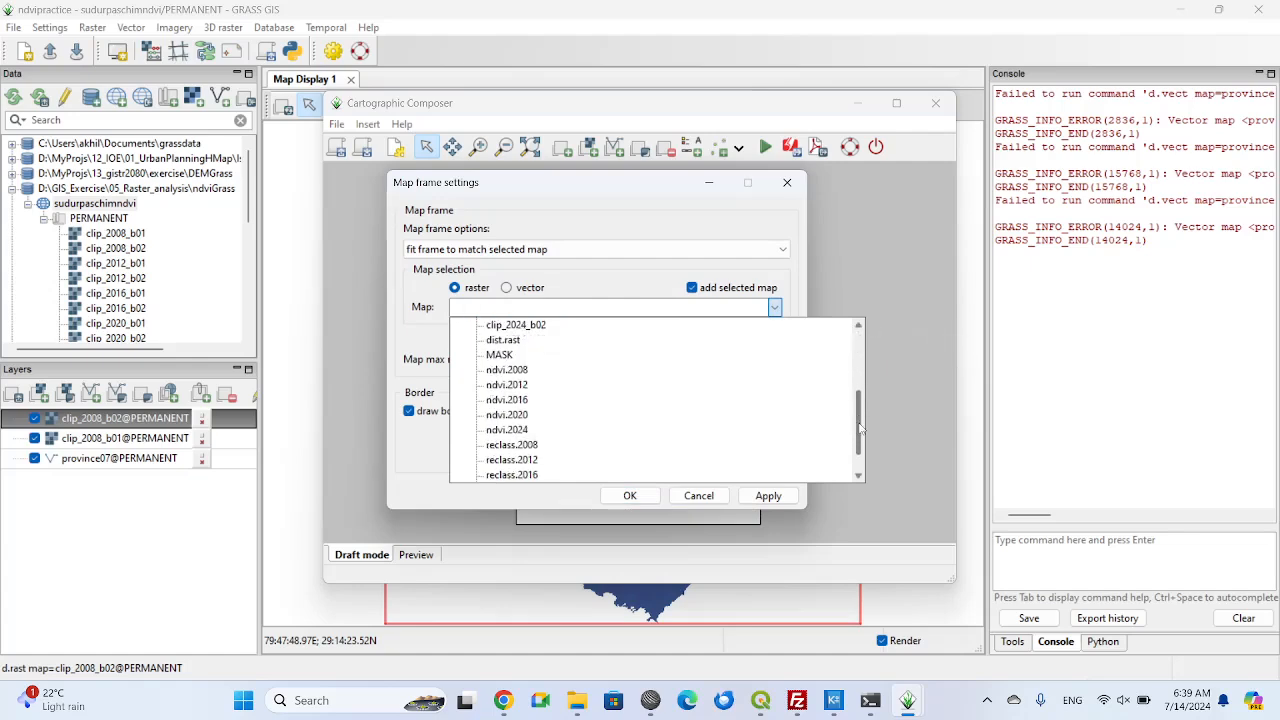
pyautogui.click(516, 370)
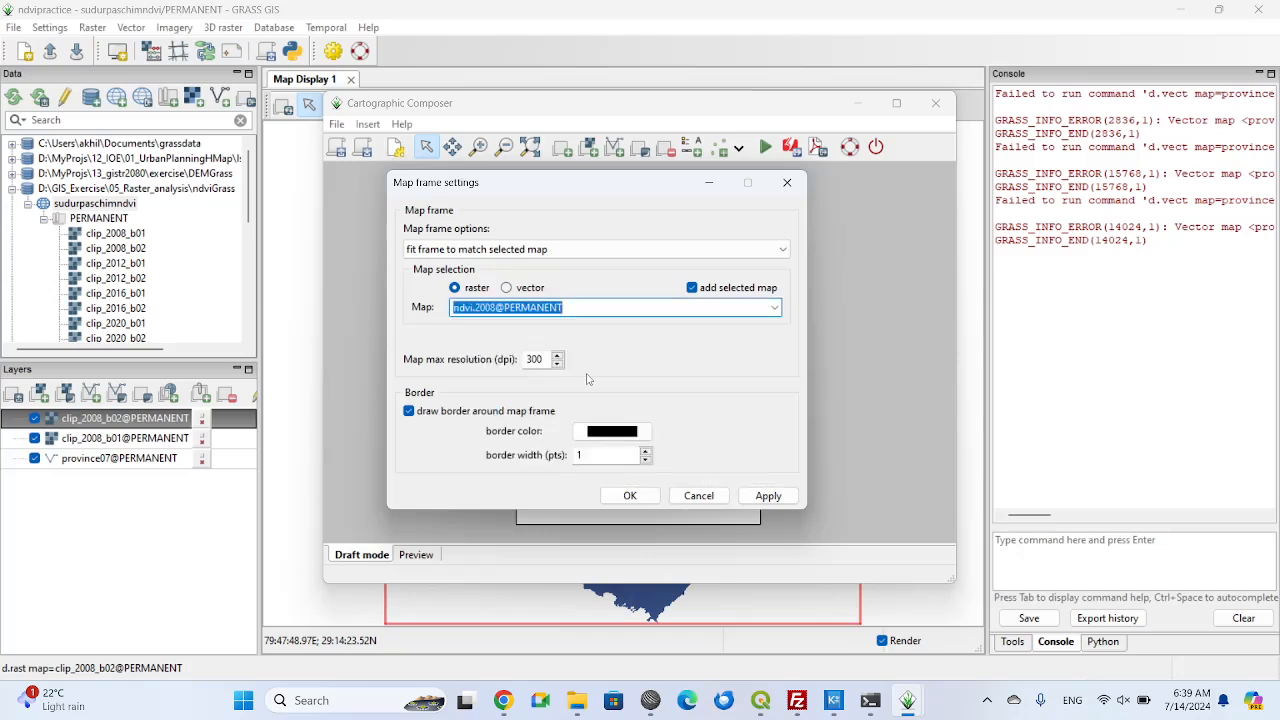
# Set the map frame's maximum resolution to 150 dpi and confirm the frame settings.
pyautogui.click(534, 359)
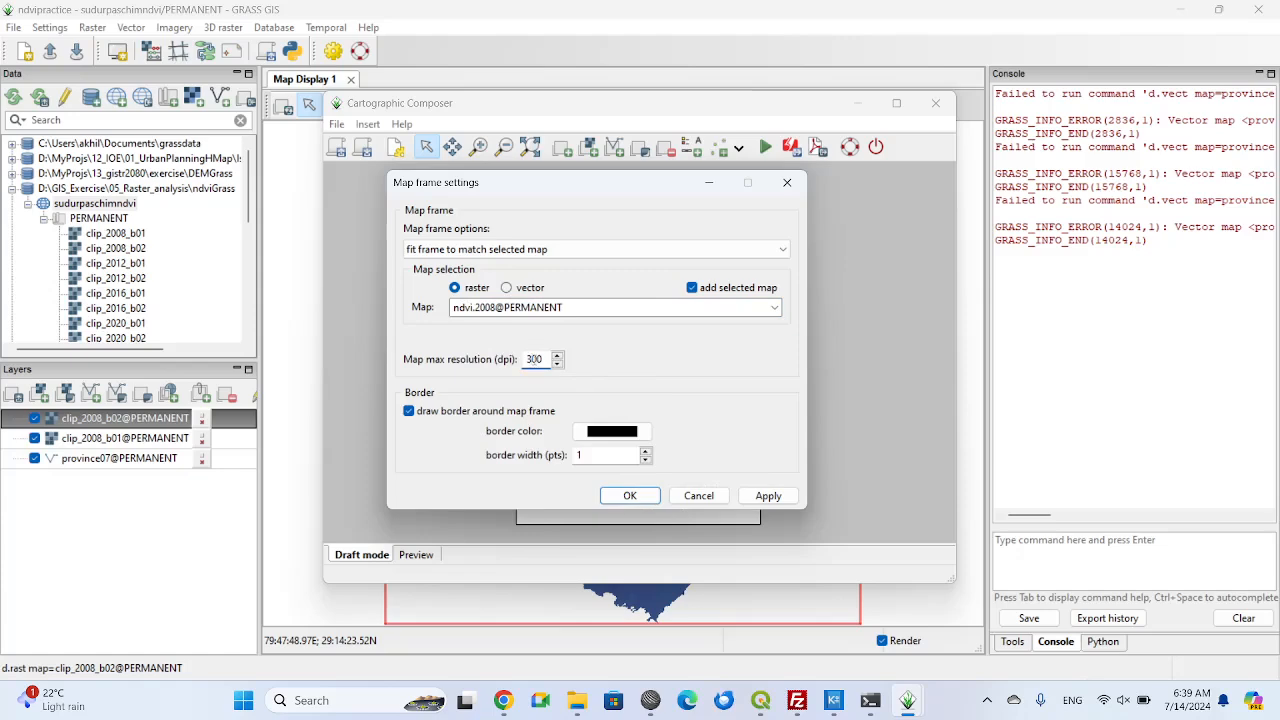
pyautogui.moveTo(537, 359); pyautogui.dragTo(520, 360)
pyautogui.write('150')
pyautogui.click(773, 500)
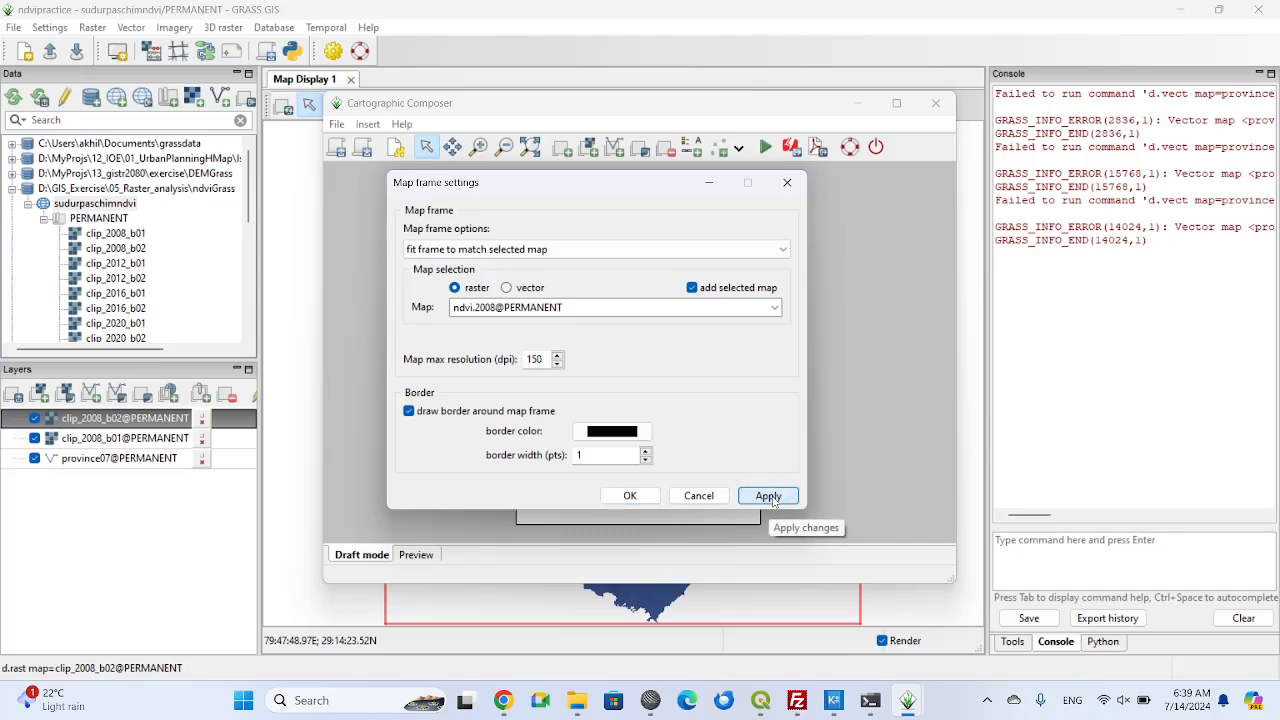
pyautogui.click(630, 496)
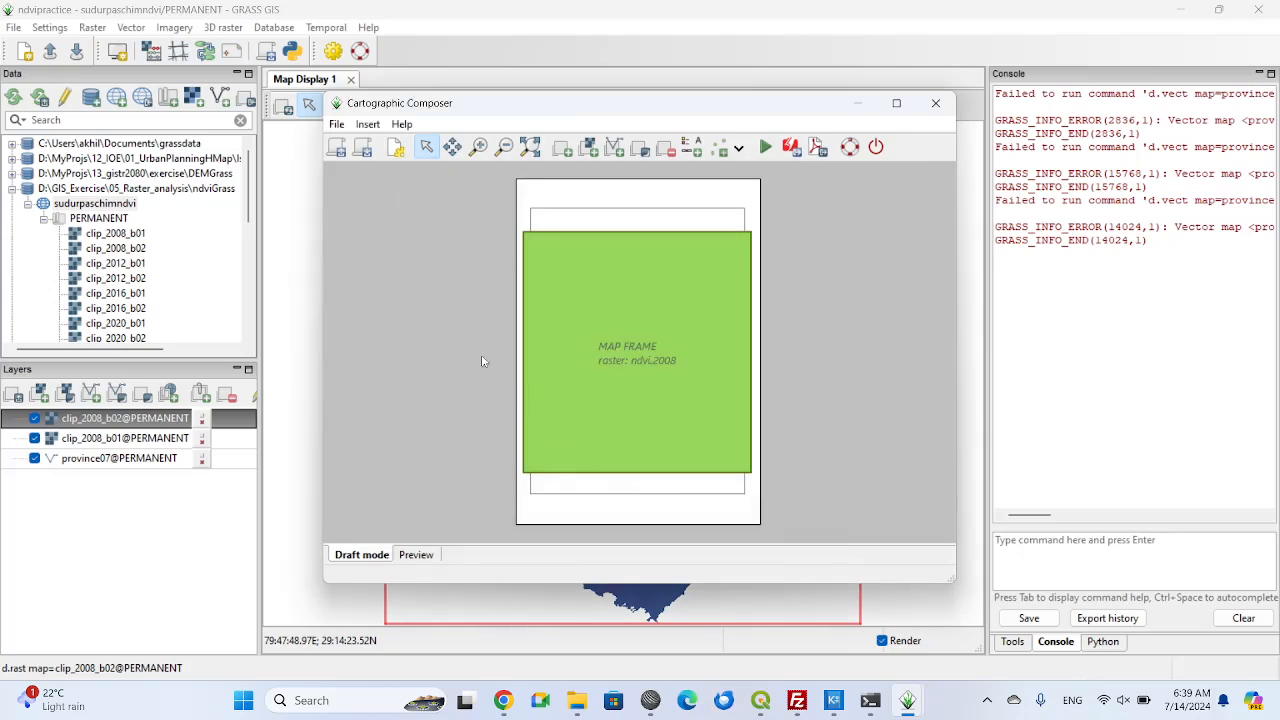
# Render a preview of the page with the ndvi.2008 map frame.
pyautogui.click(337, 125)
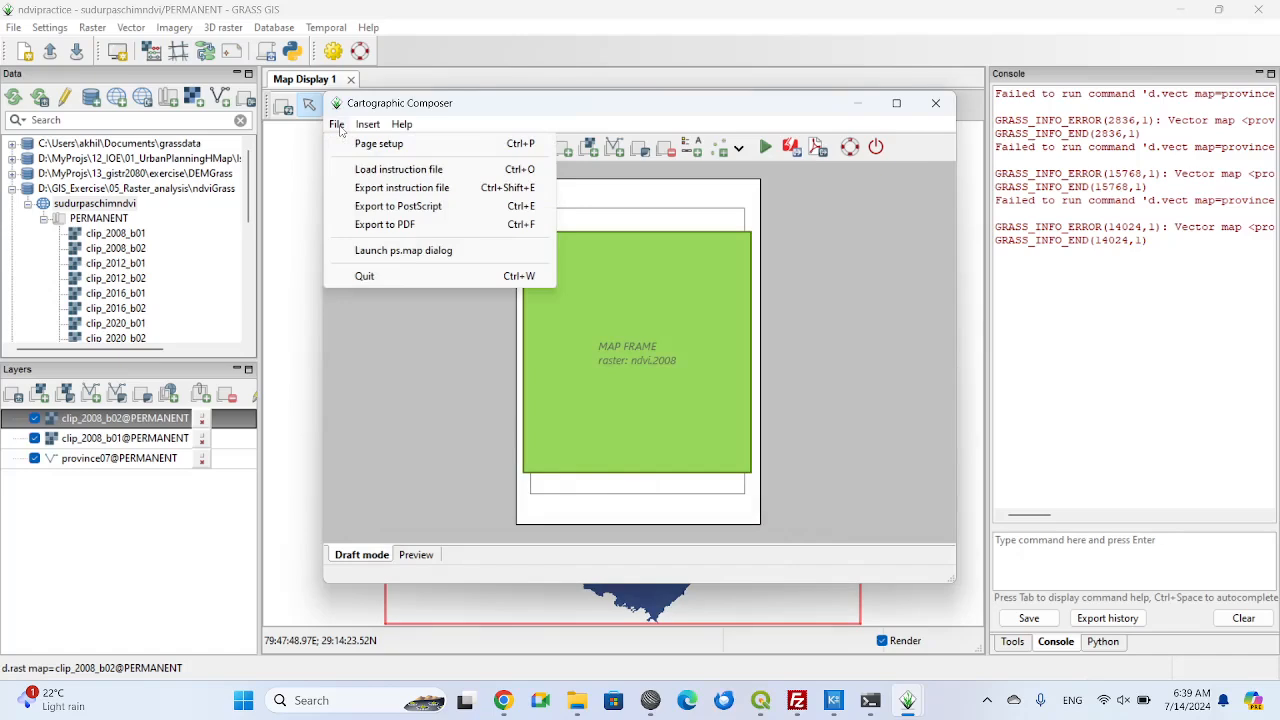
pyautogui.click(420, 96)
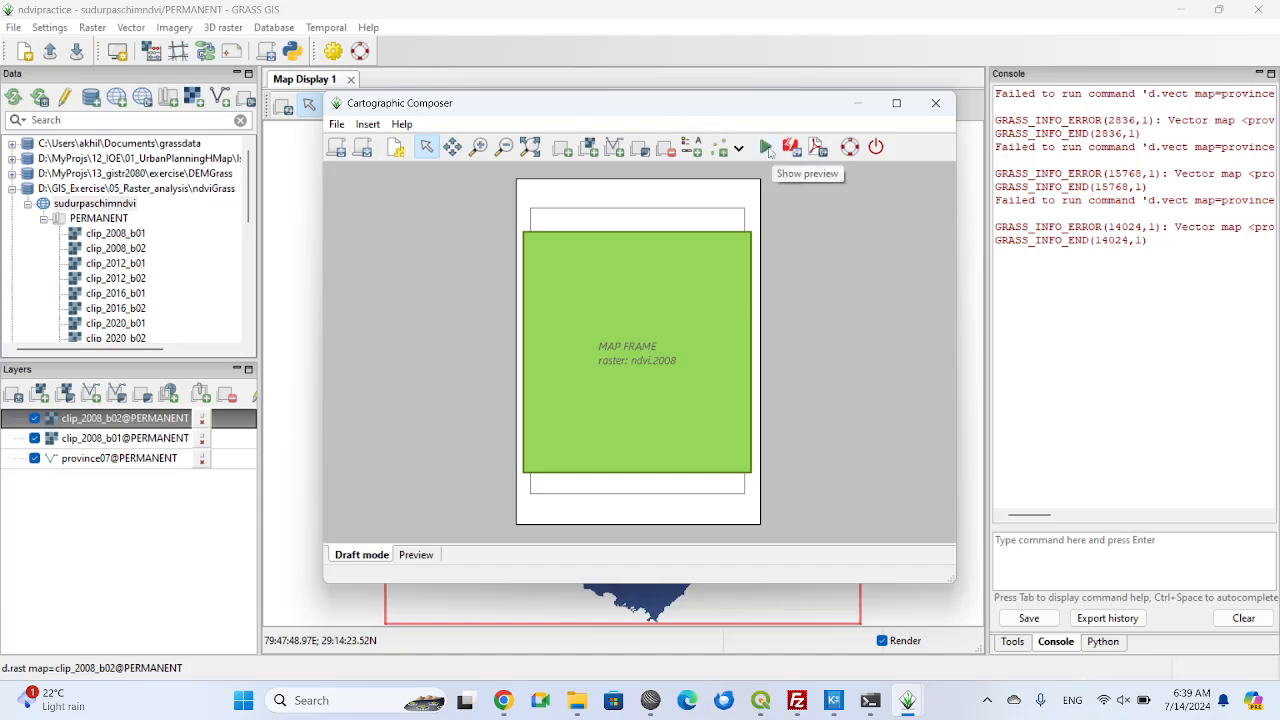
pyautogui.click(765, 148)
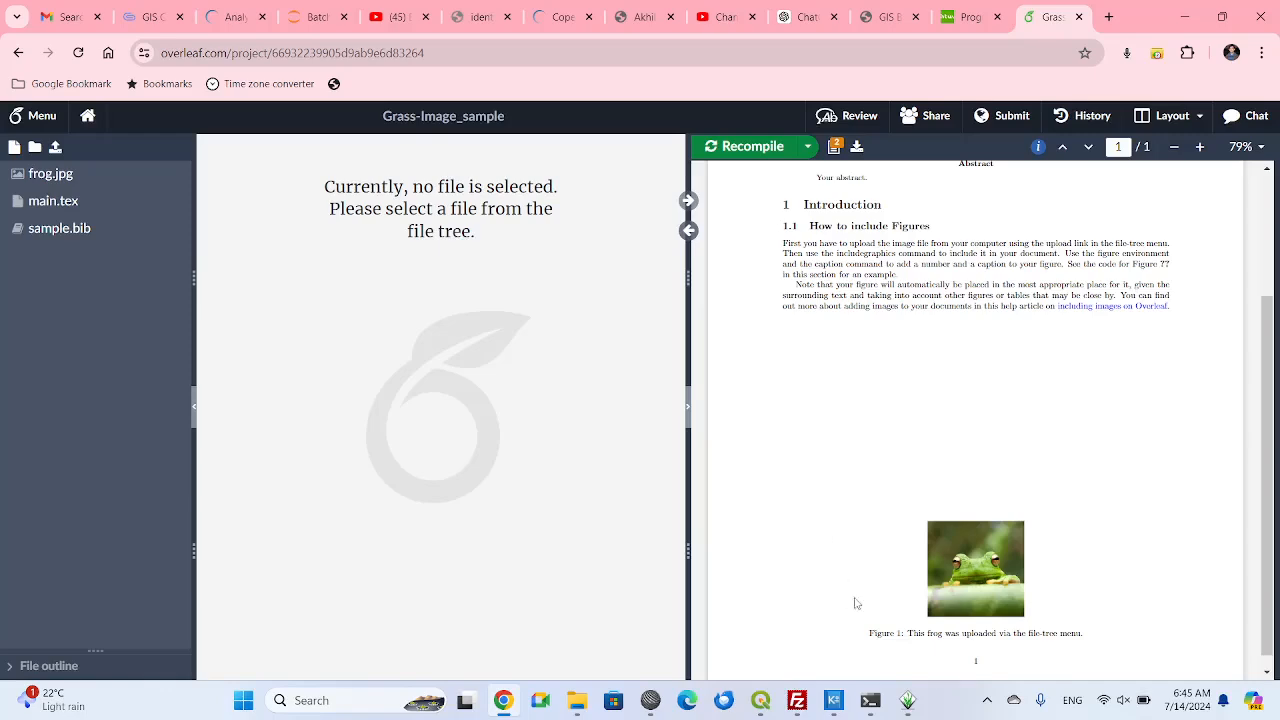
# Switch to the GRASS Cartographic Composer and export the map layout as ndvi.2008.pdf in the output folder.
pyautogui.moveTo(907, 700)
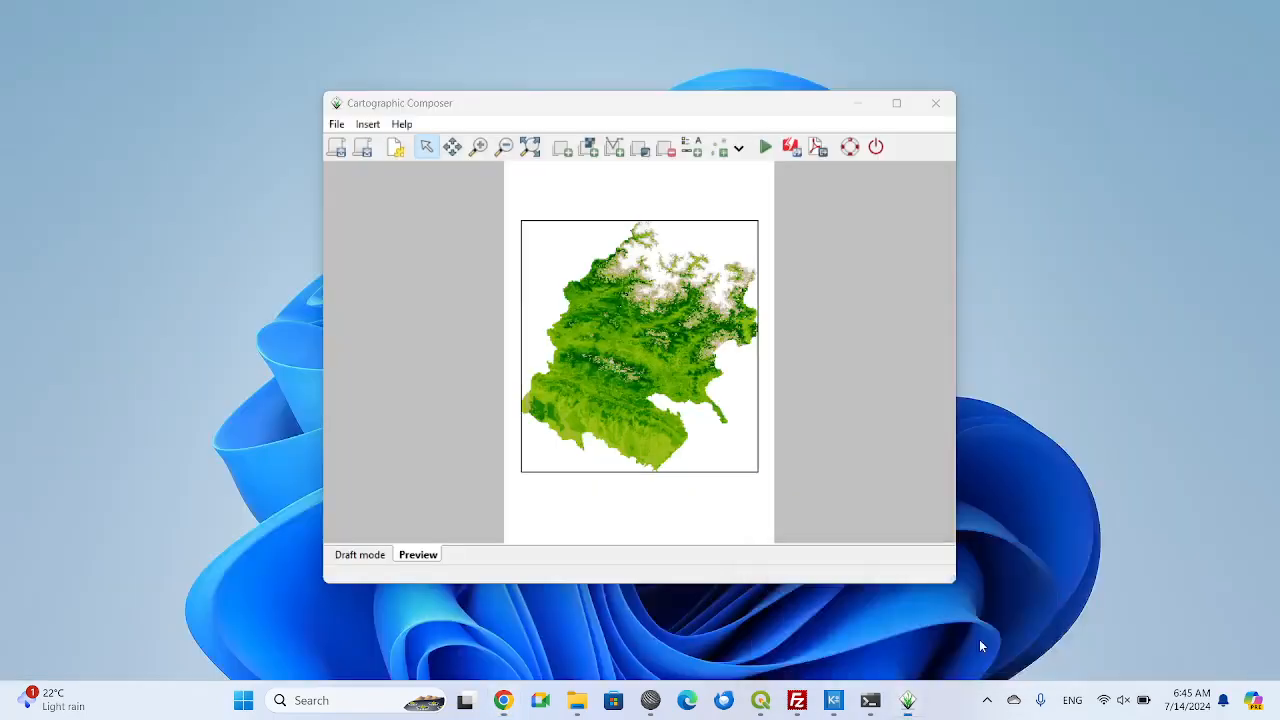
pyautogui.click(980, 630)
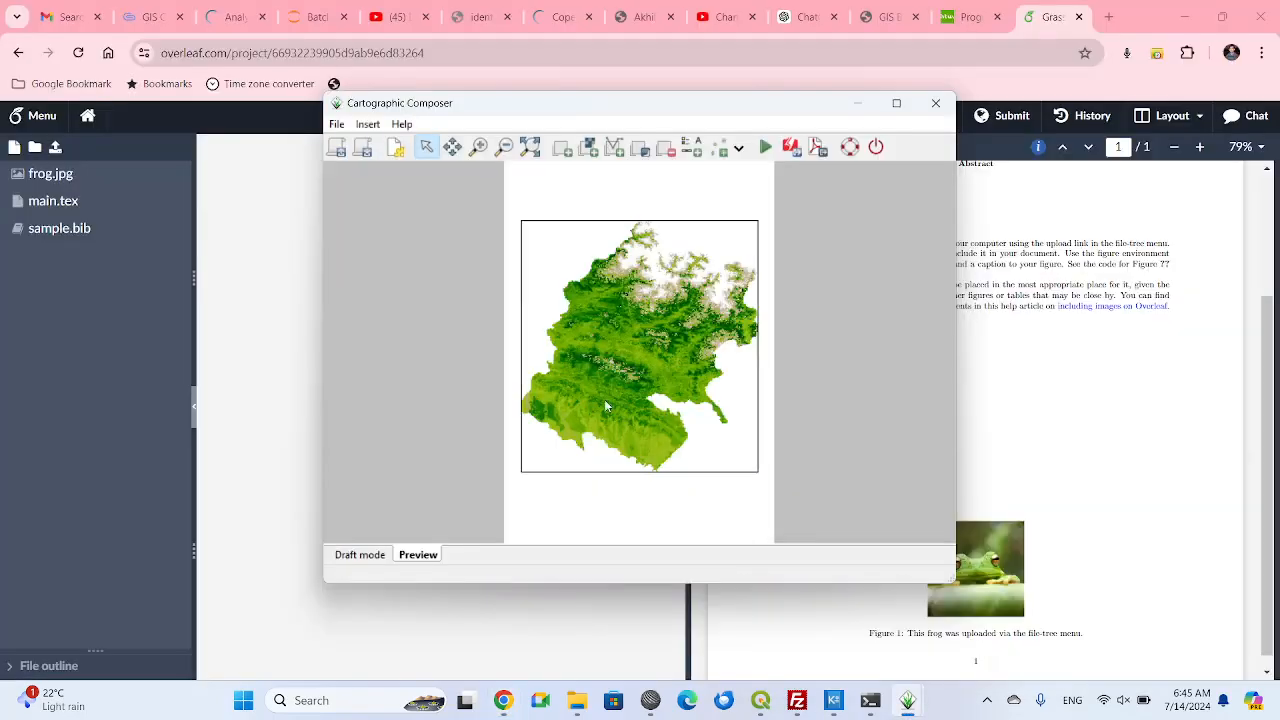
pyautogui.click(336, 124)
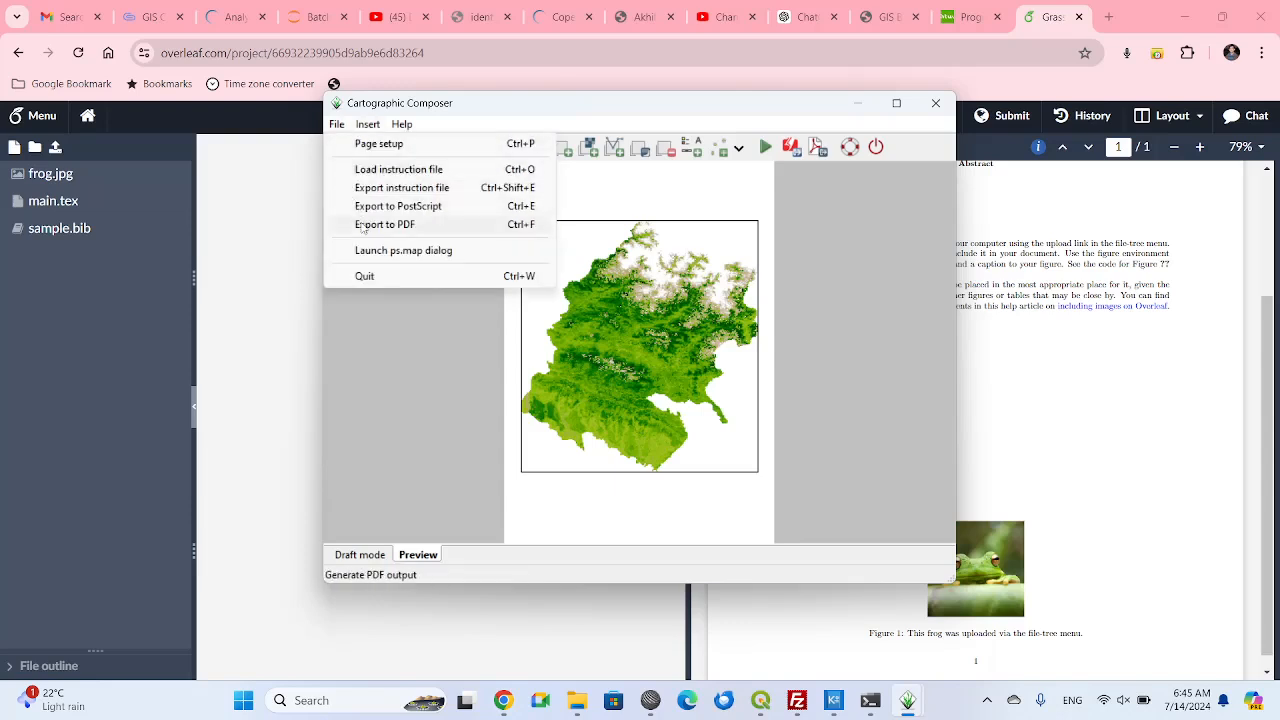
pyautogui.click(362, 226)
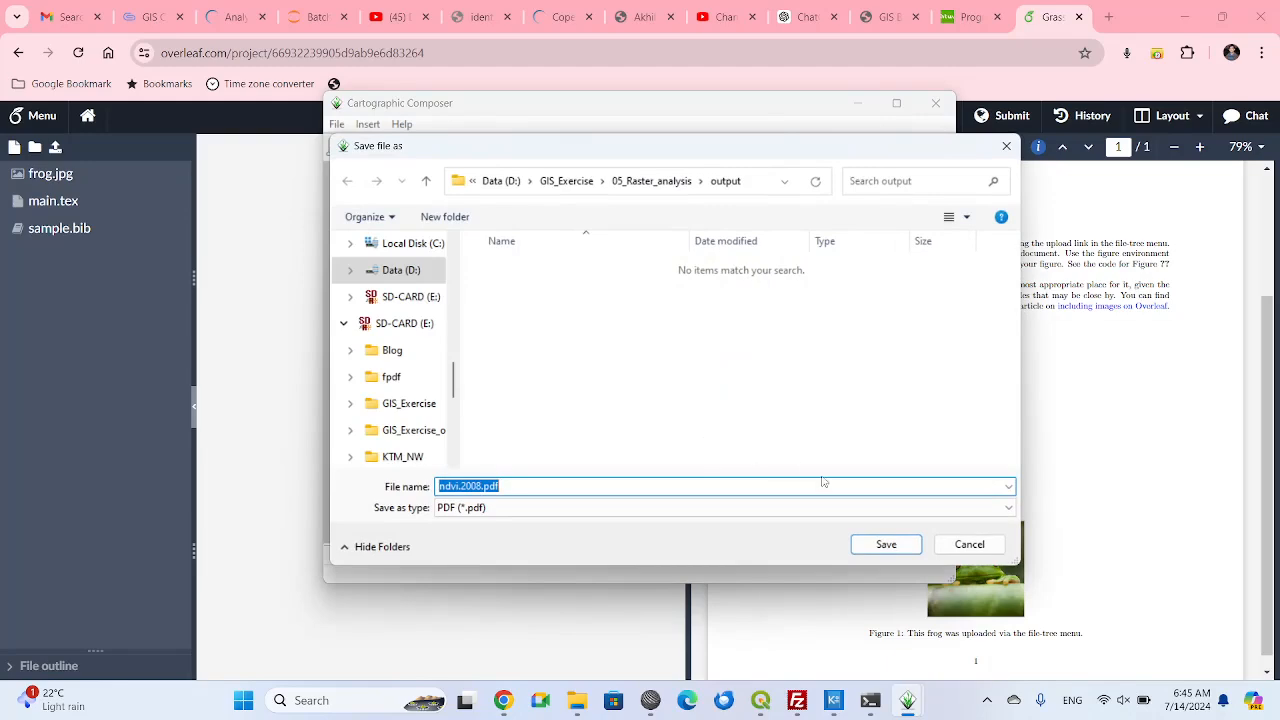
pyautogui.click(879, 548)
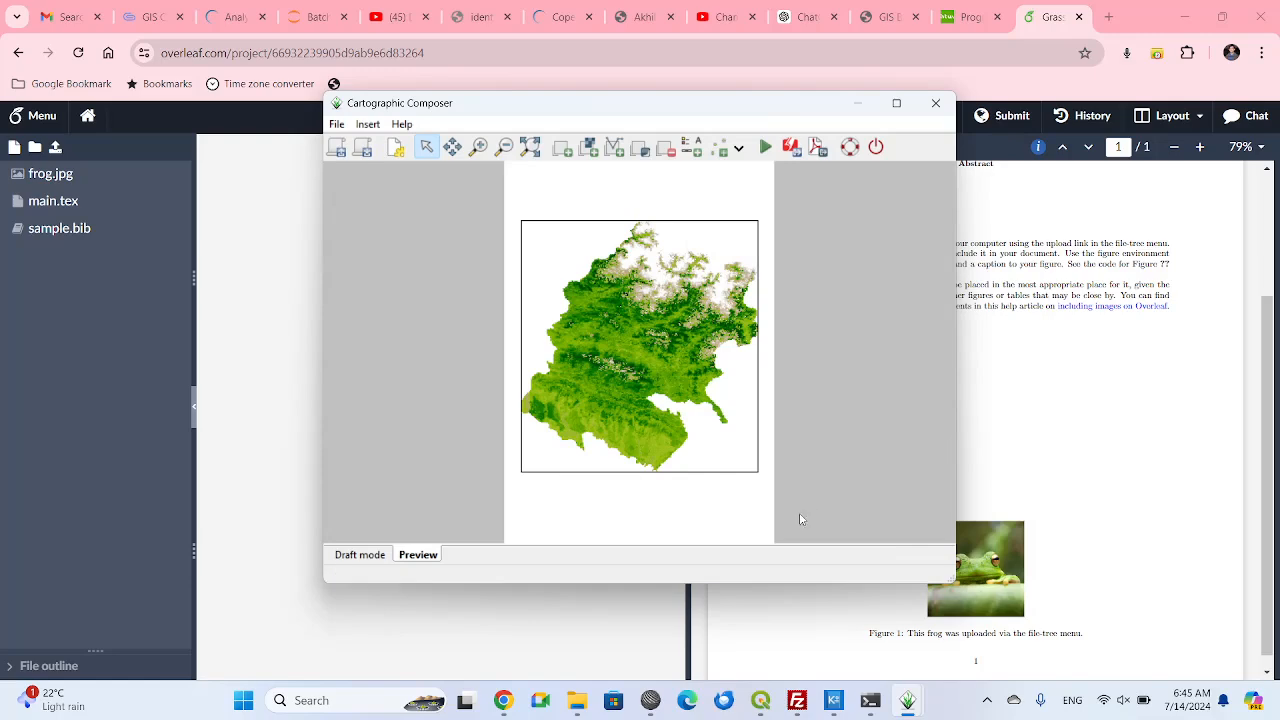
# Upload ndvi.2008.pdf from File Explorer's output folder to the Grass-Image_sample project in Overleaf.
pyautogui.click(577, 703)
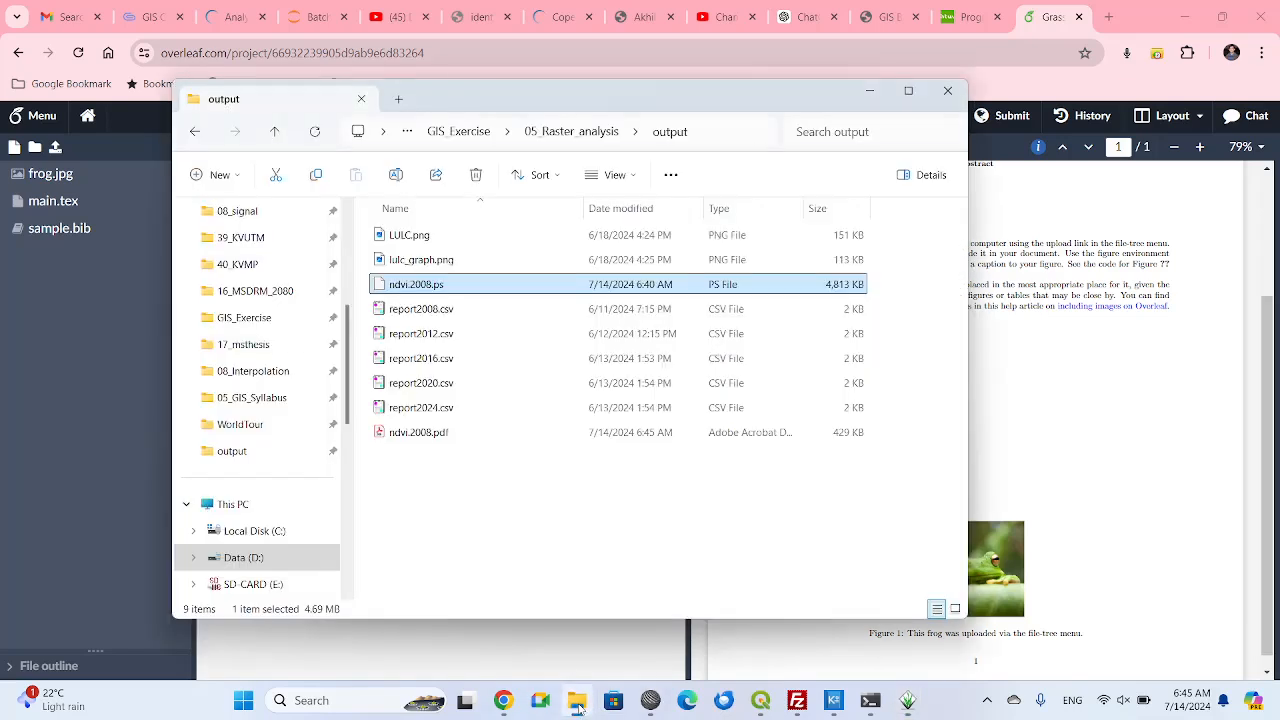
pyautogui.click(388, 432)
pyautogui.moveTo(380, 432); pyautogui.dragTo(103, 330)
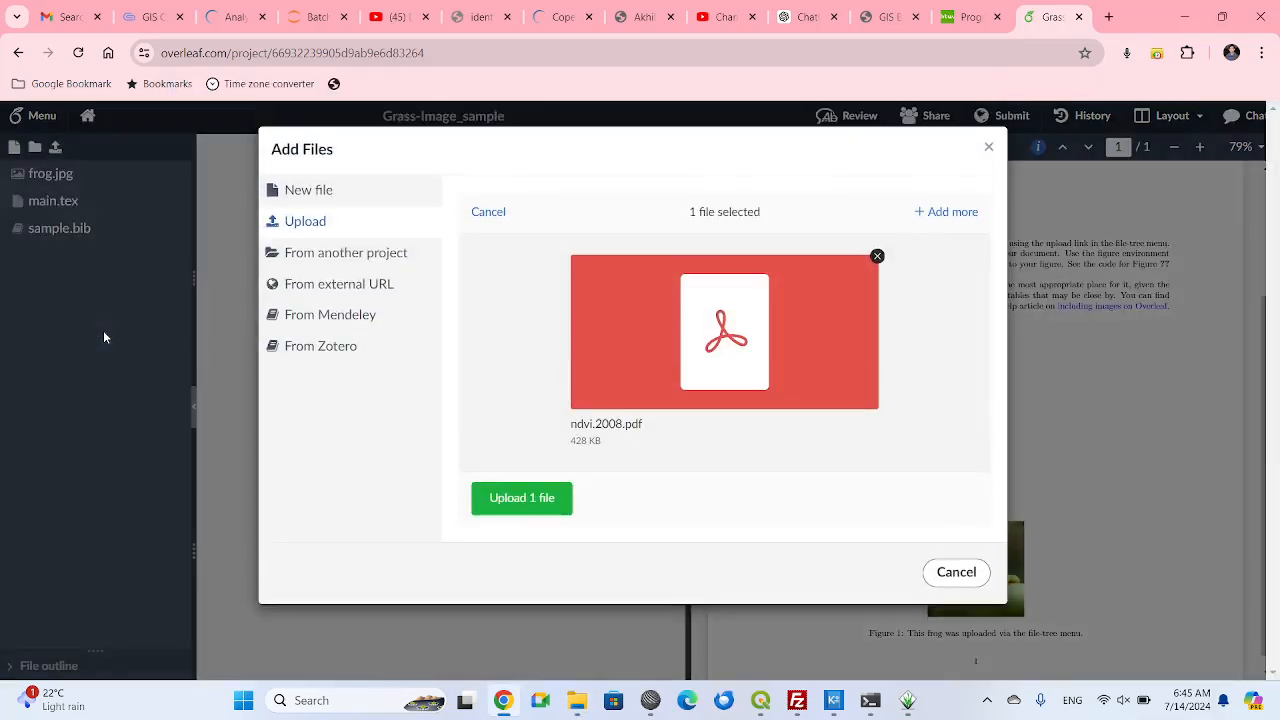
pyautogui.click(521, 498)
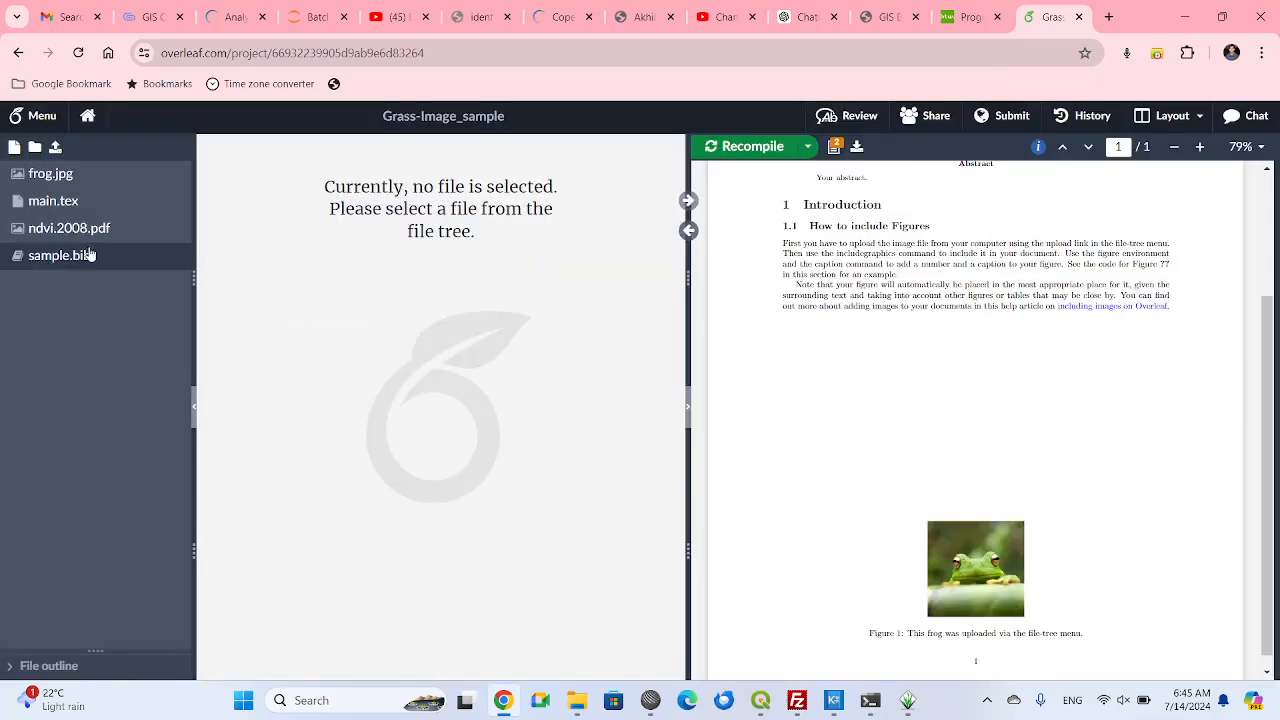
# In main.tex, replace frog.jpg with ndvi.2008.pdf in the figure's \includegraphics command and recompile the document.
pyautogui.click(53, 208)
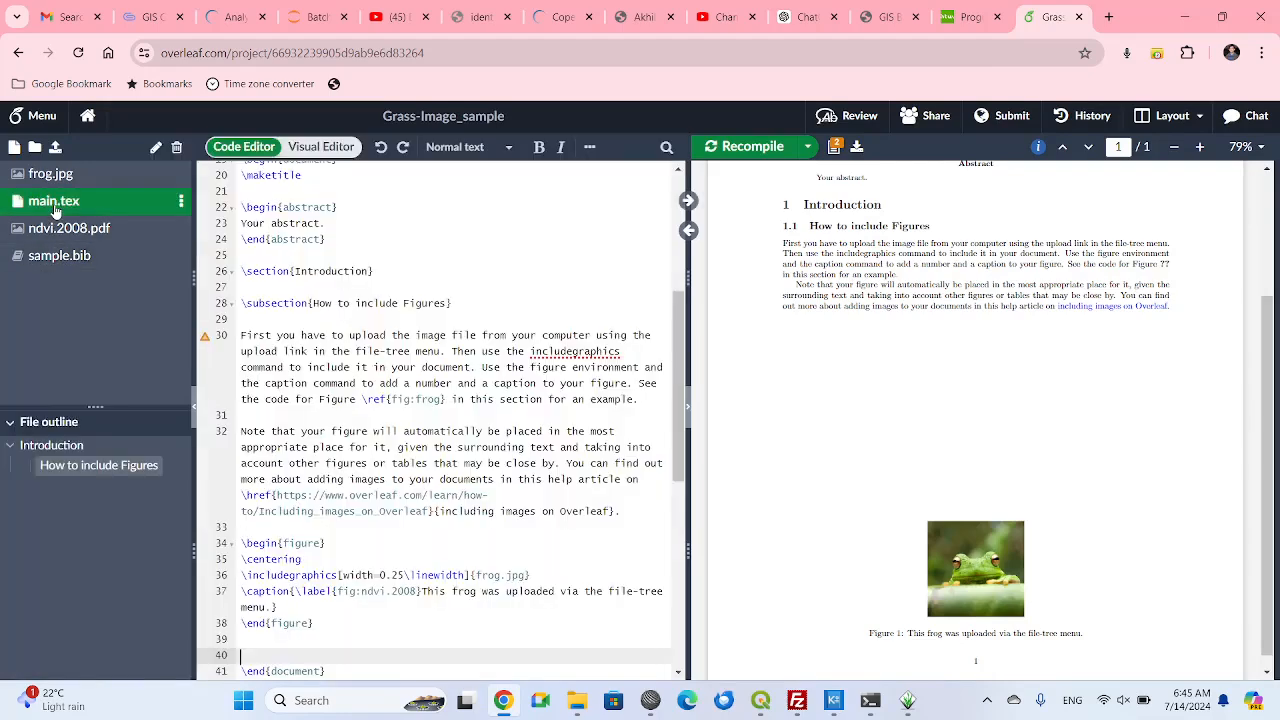
pyautogui.moveTo(476, 575); pyautogui.dragTo(526, 575)
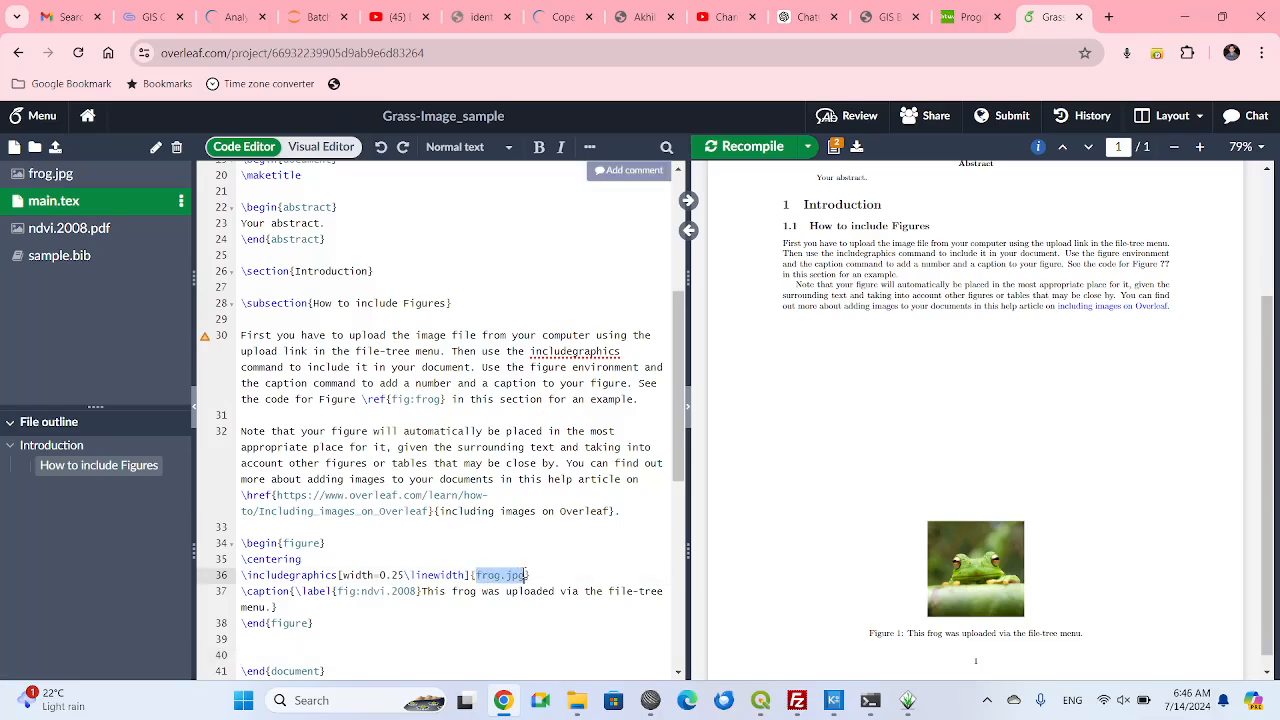
pyautogui.write('ndvi')
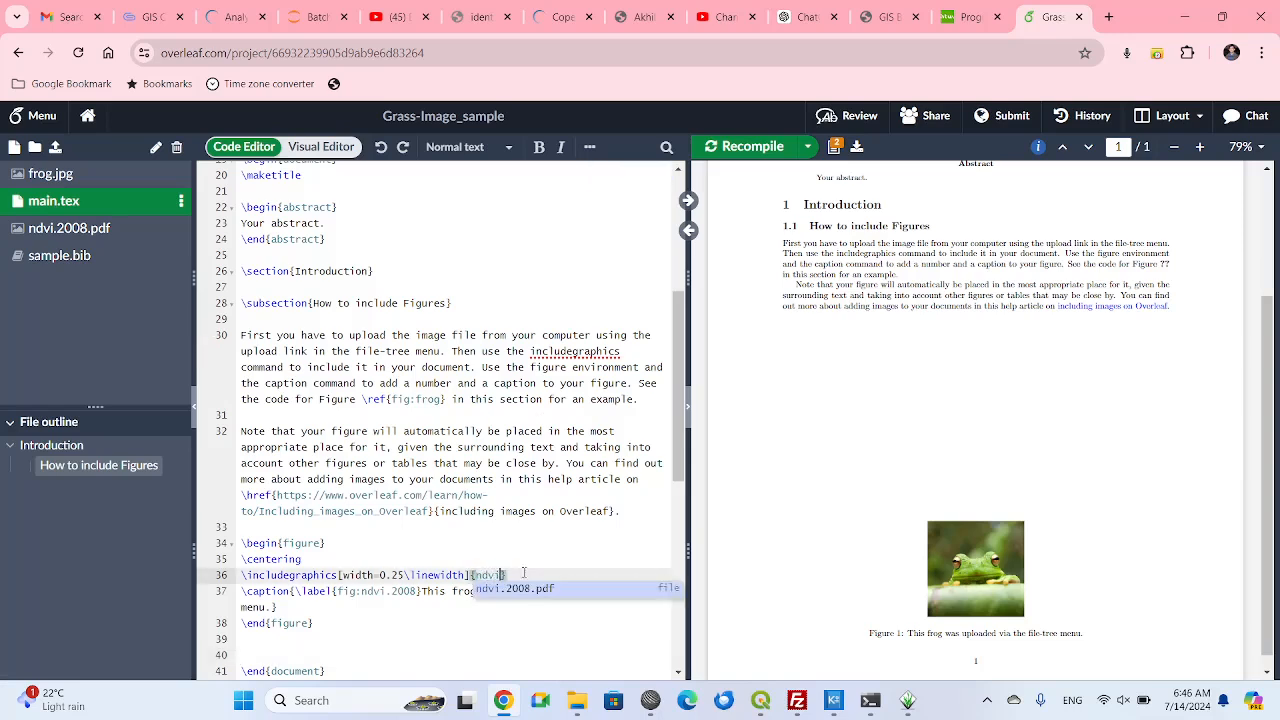
pyautogui.press('Return')
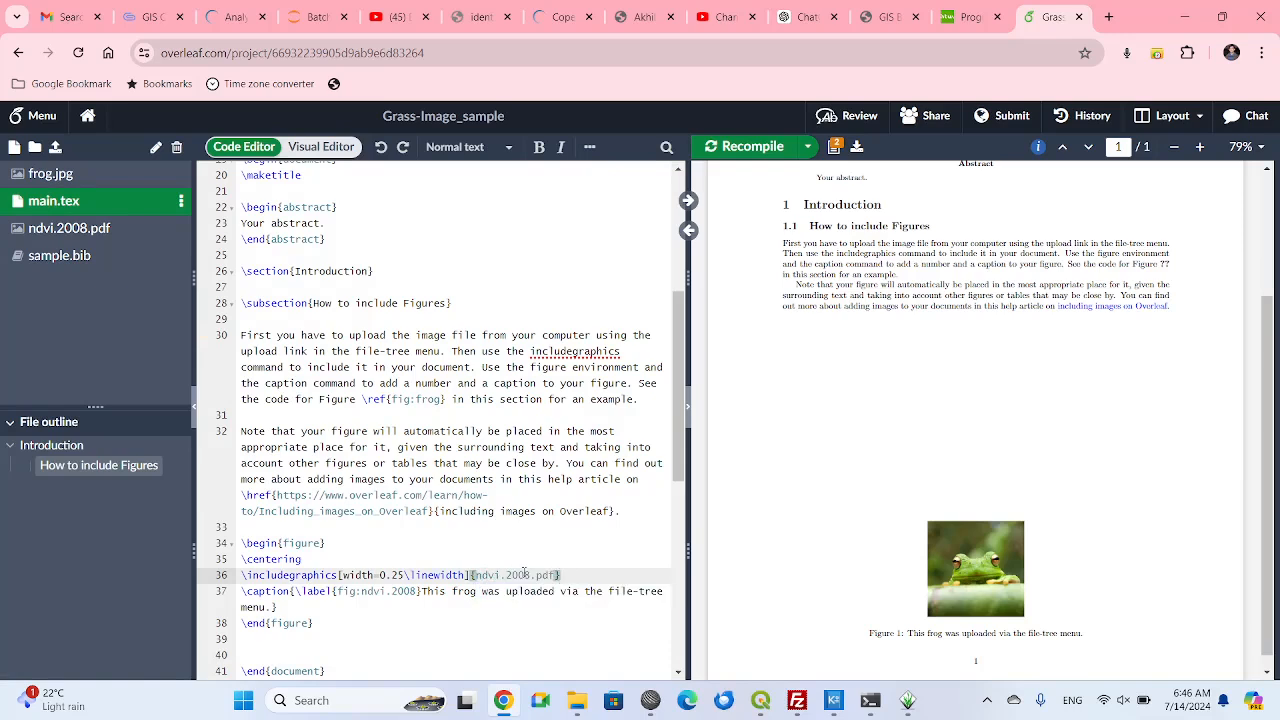
pyautogui.hotkey('ctrl', 's')
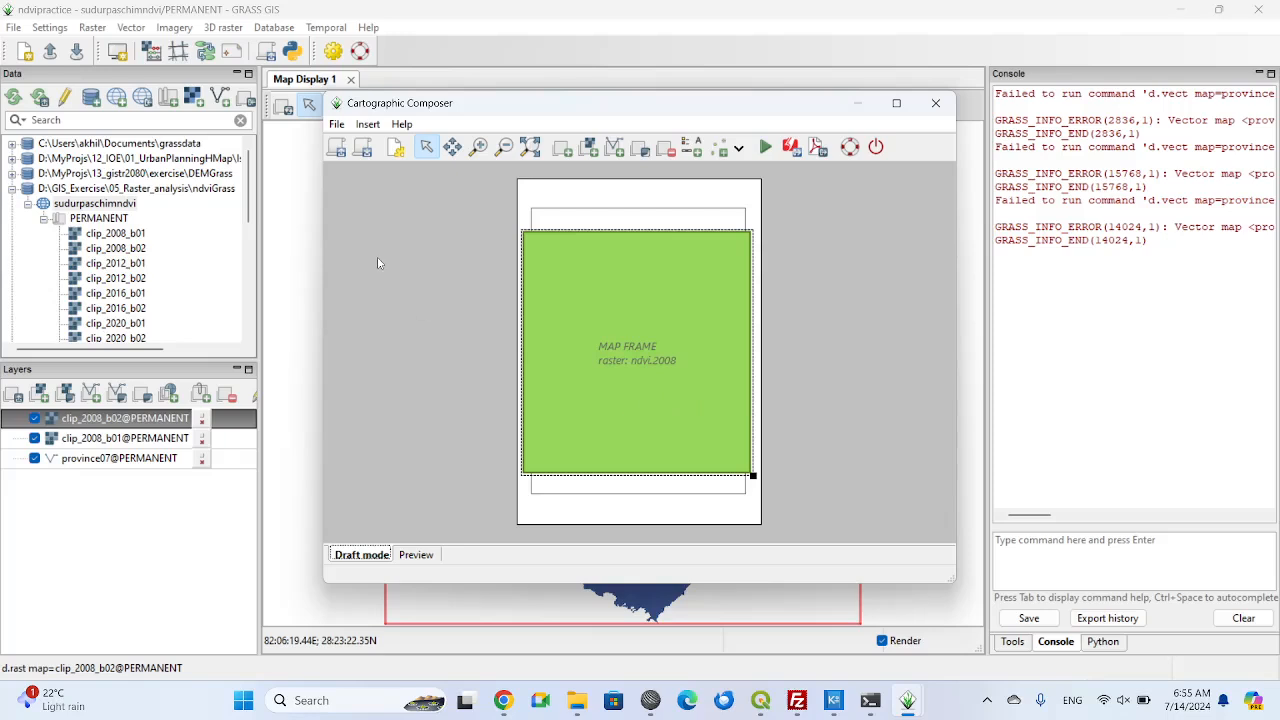
# In the Cartographic Composer's page setup, choose the custom page format and set the height to 20 cm.
pyautogui.click(337, 125)
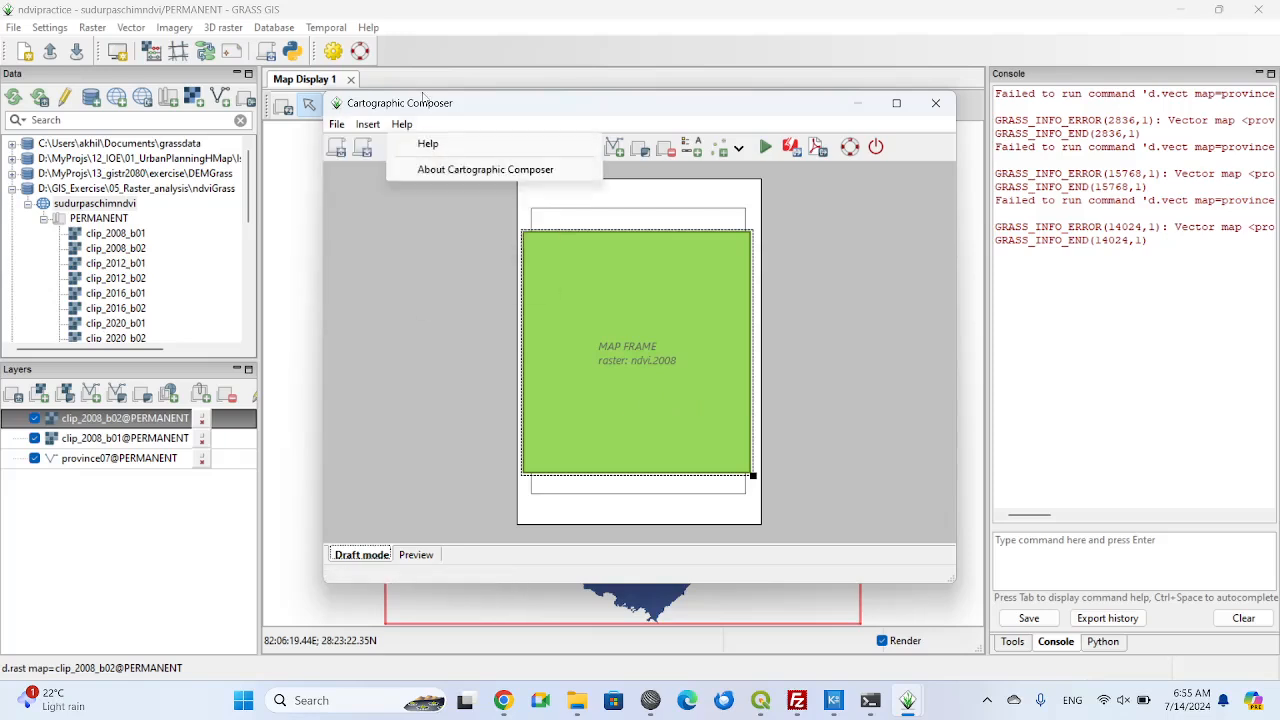
pyautogui.click(345, 144)
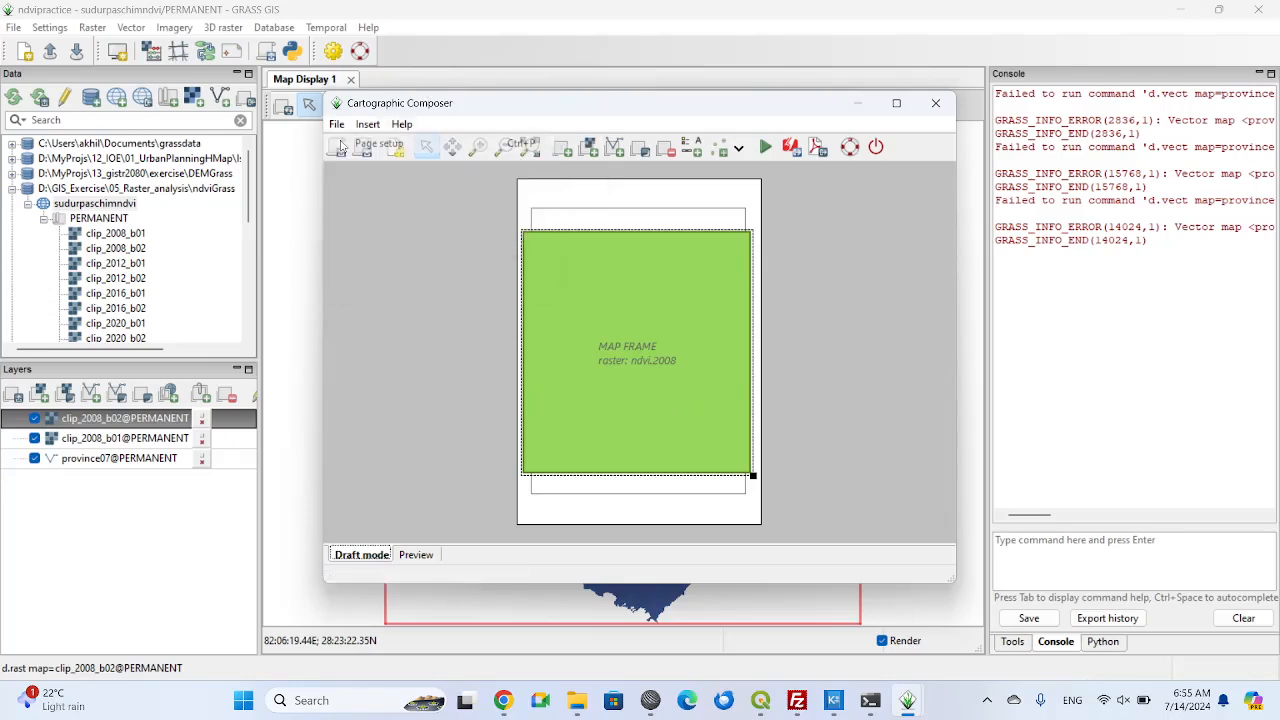
pyautogui.click(621, 311)
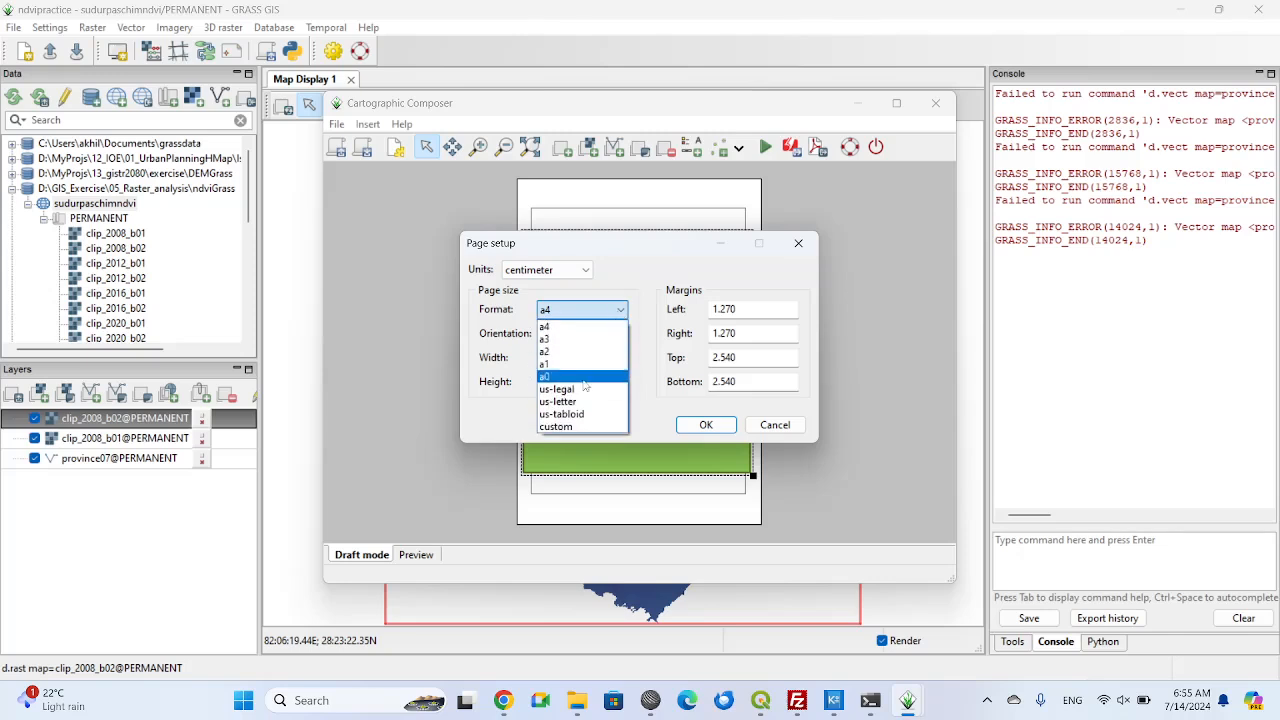
pyautogui.click(575, 428)
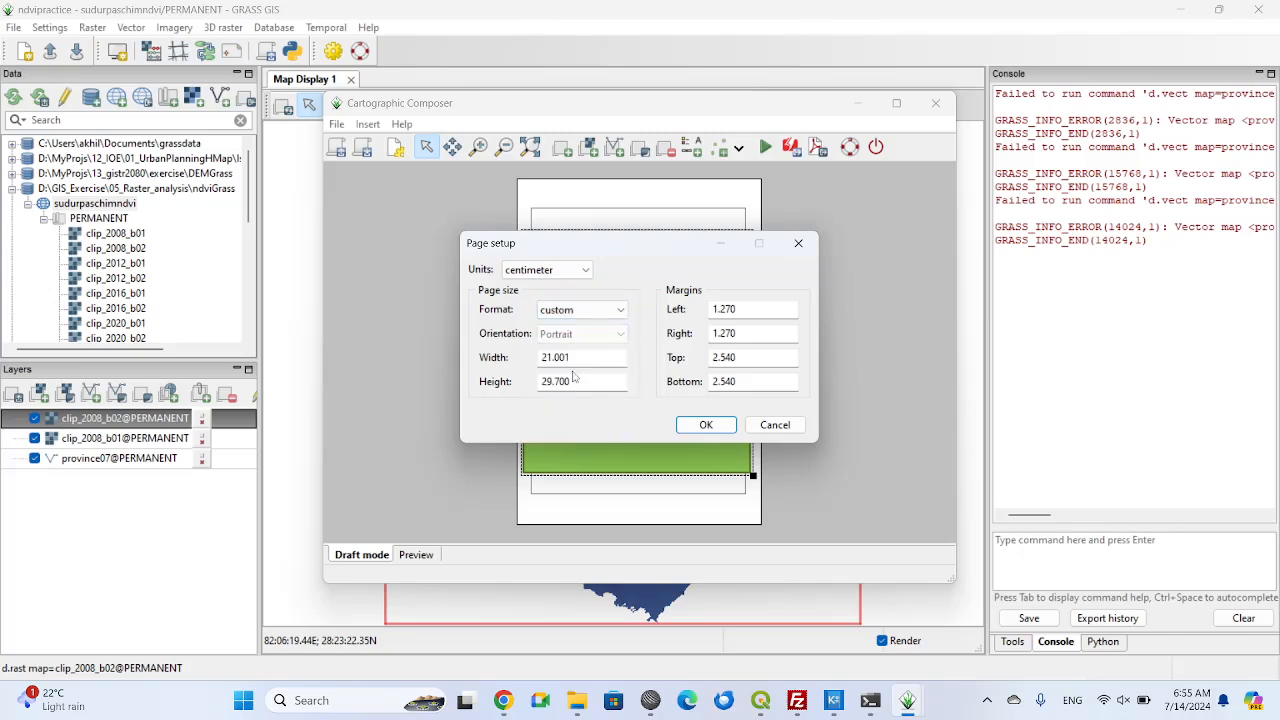
pyautogui.moveTo(573, 382); pyautogui.dragTo(518, 387)
pyautogui.write('20')
pyautogui.press('Tab')
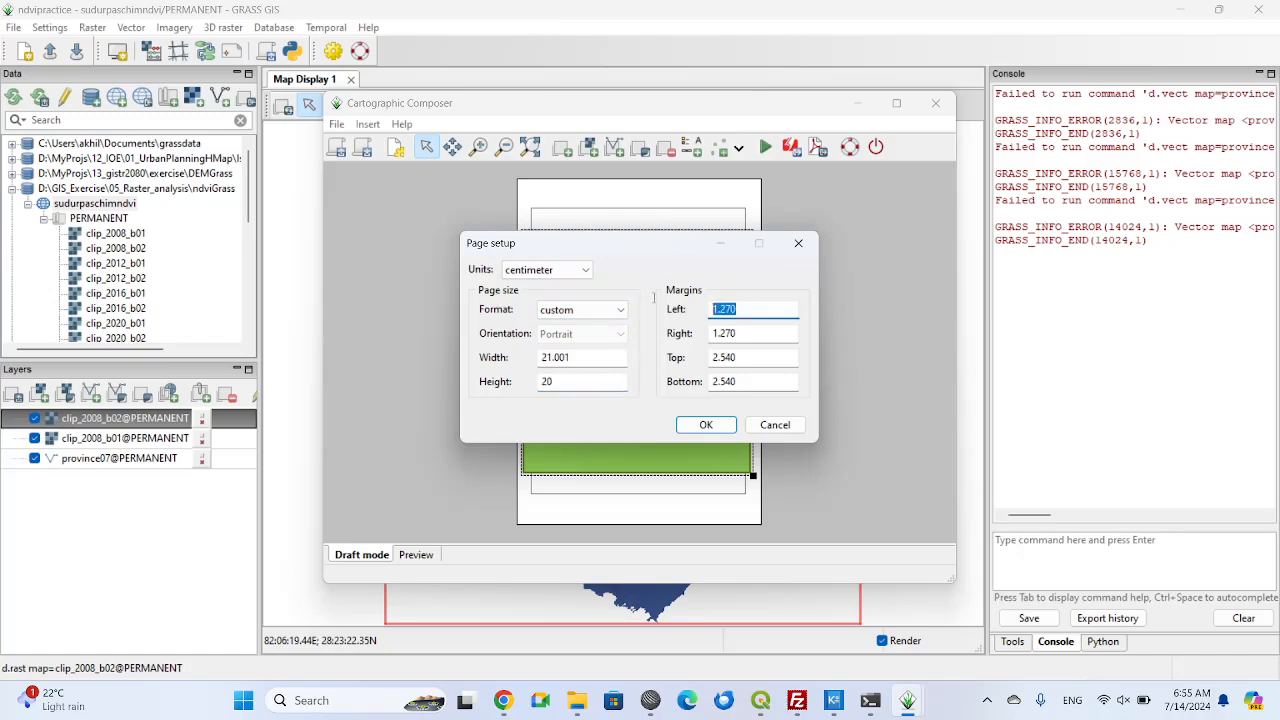
# Set the left, right, top and bottom page margins to 0.5 cm, apply the page setup and preview the map.
pyautogui.write('0.5')
pyautogui.click(586, 270)
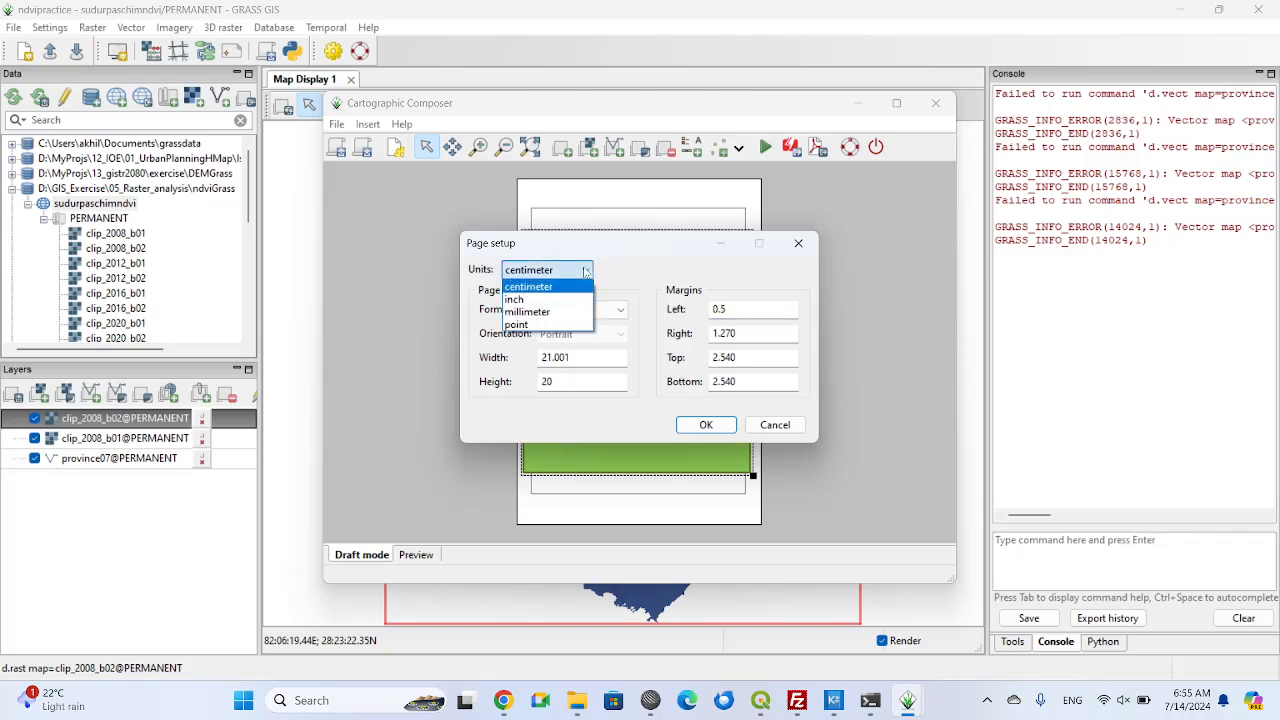
pyautogui.click(566, 288)
pyautogui.doubleClick(749, 332)
pyautogui.write('0.5')
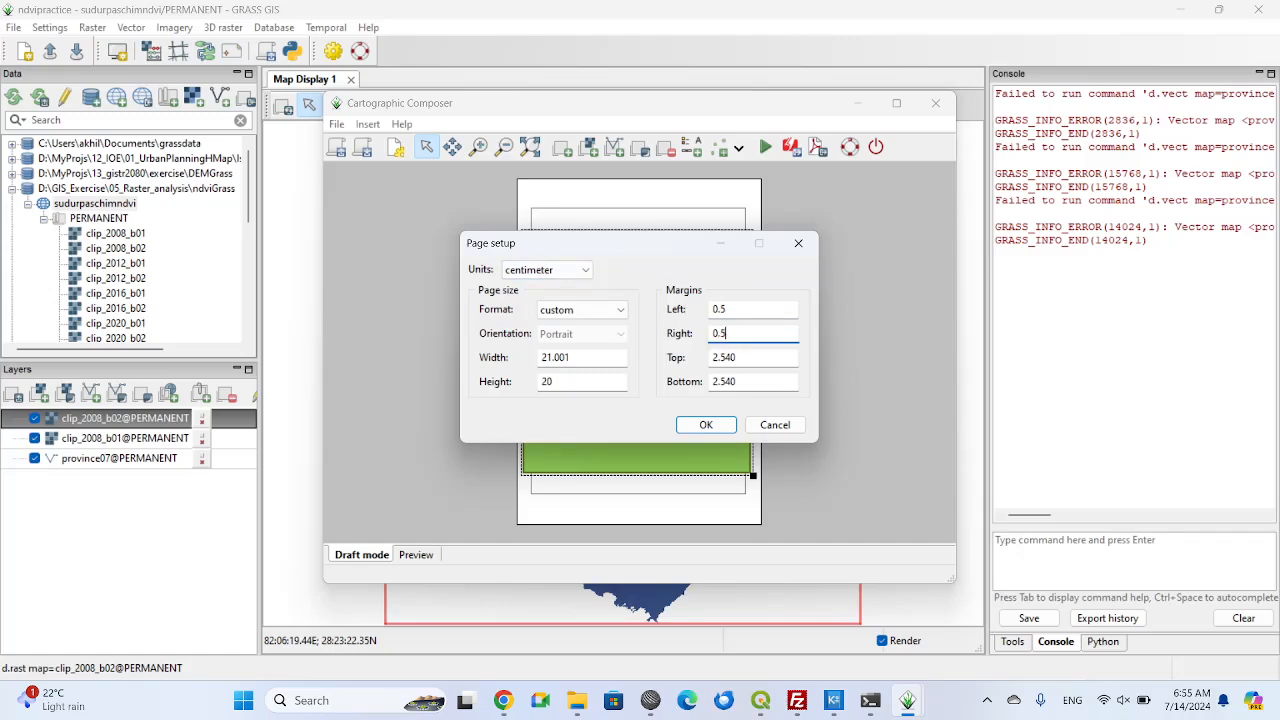
pyautogui.doubleClick(713, 357)
pyautogui.write('0.5')
pyautogui.click(741, 381)
pyautogui.doubleClick(741, 381)
pyautogui.write('0.5')
pyautogui.click(707, 426)
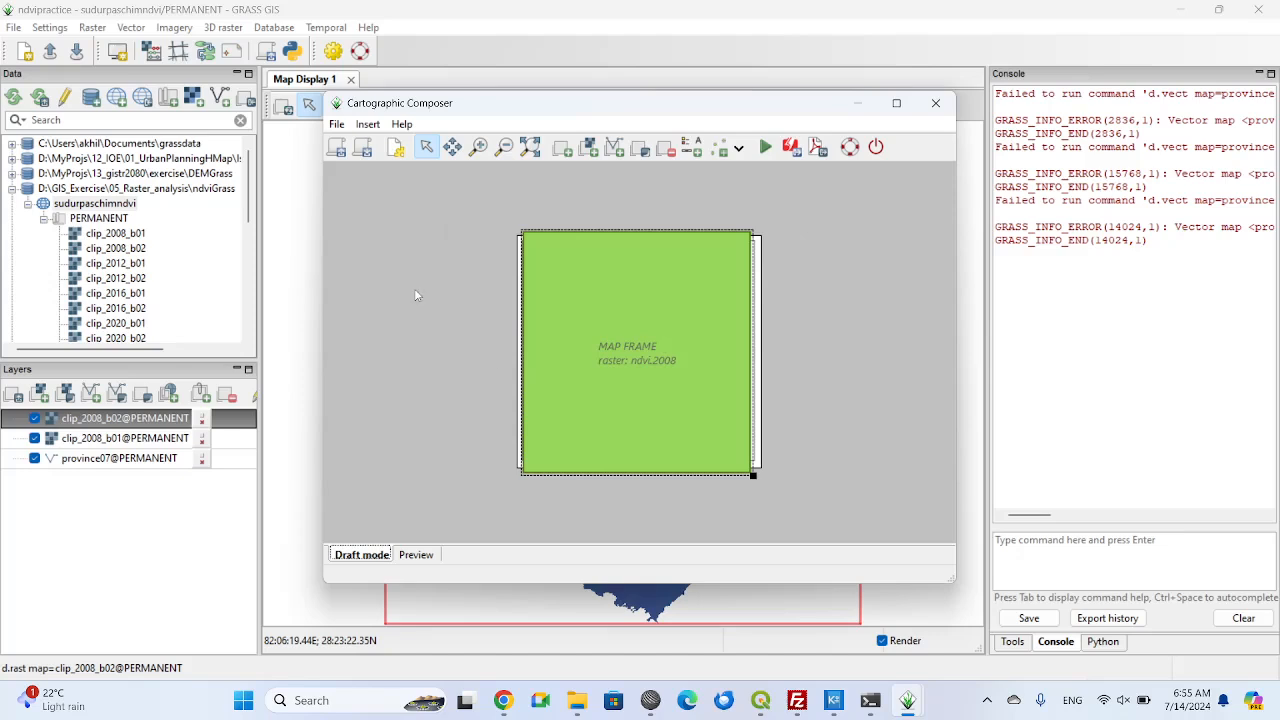
pyautogui.click(765, 147)
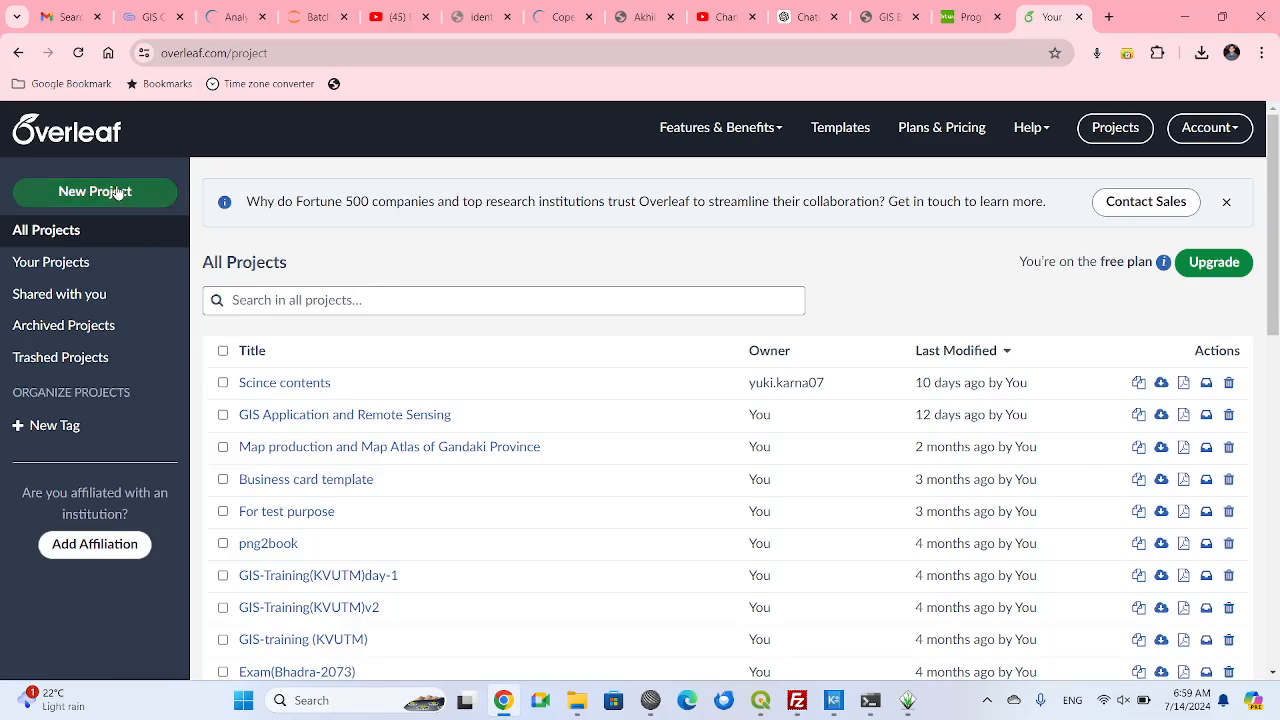
# Create a new blank Overleaf project named Grass_Image.
pyautogui.click(118, 192)
pyautogui.click(89, 226)
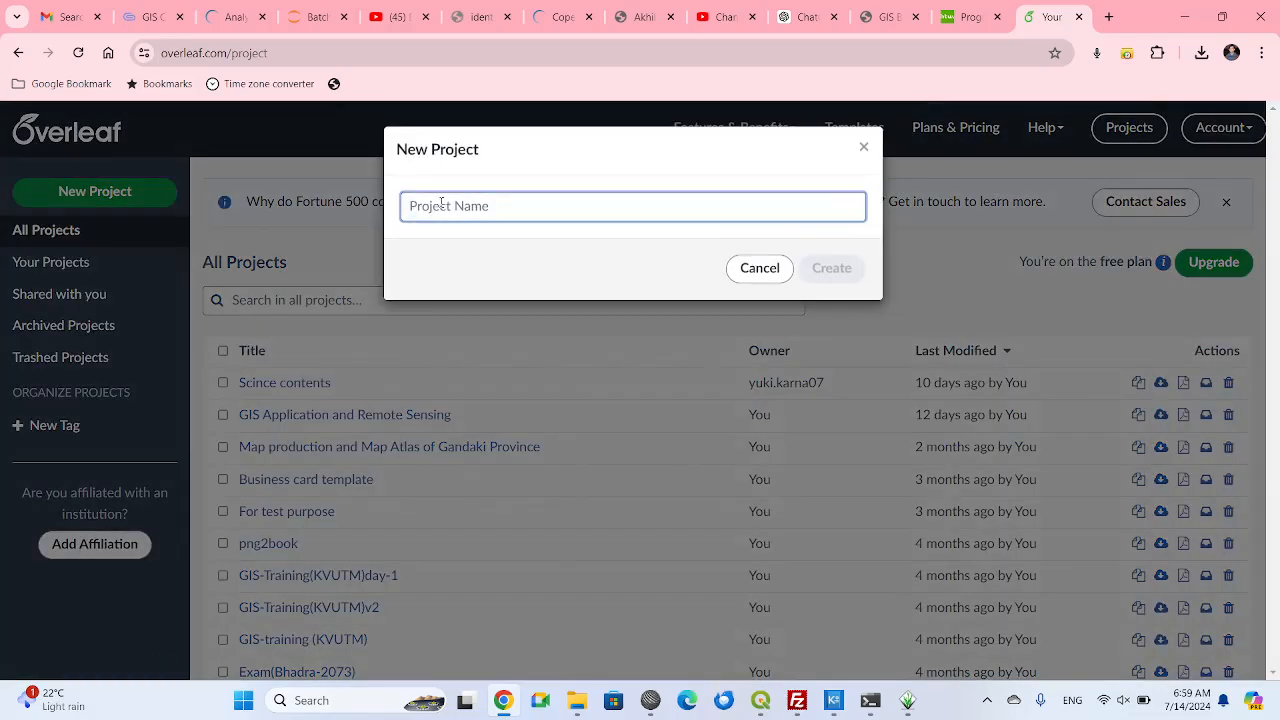
pyautogui.write('Grass')
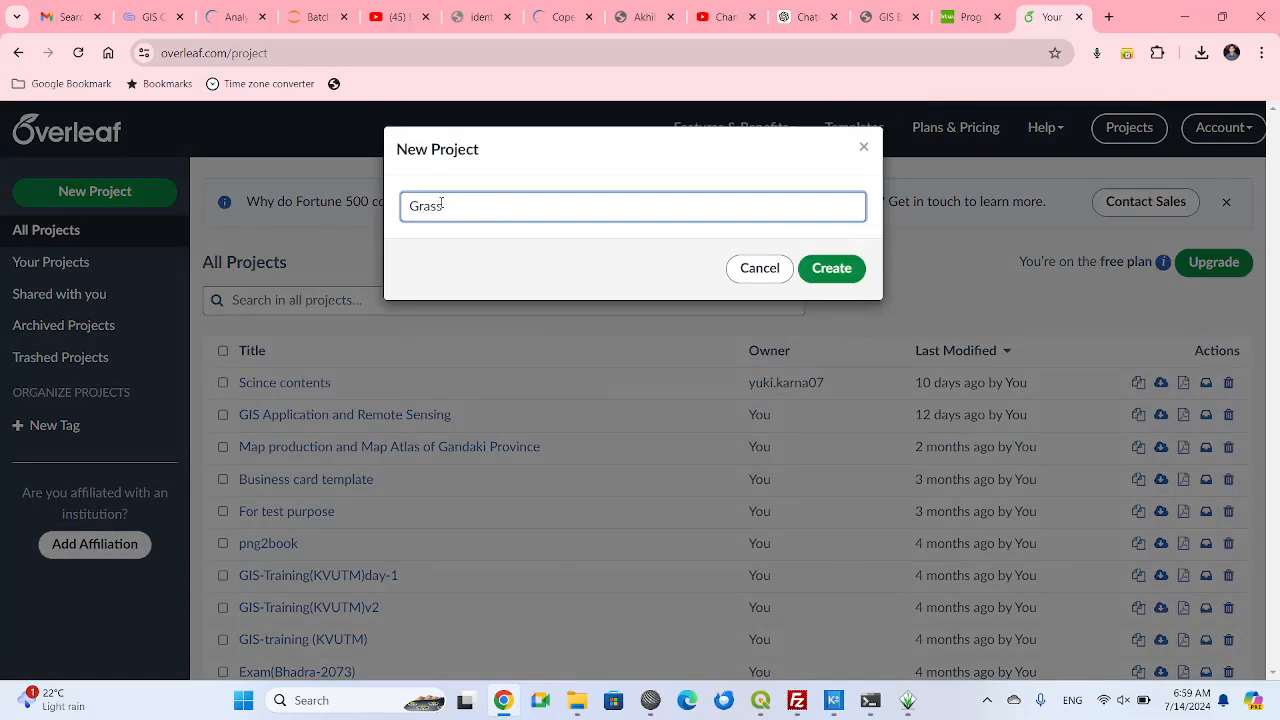
pyautogui.write(' Image')
pyautogui.press('Return')
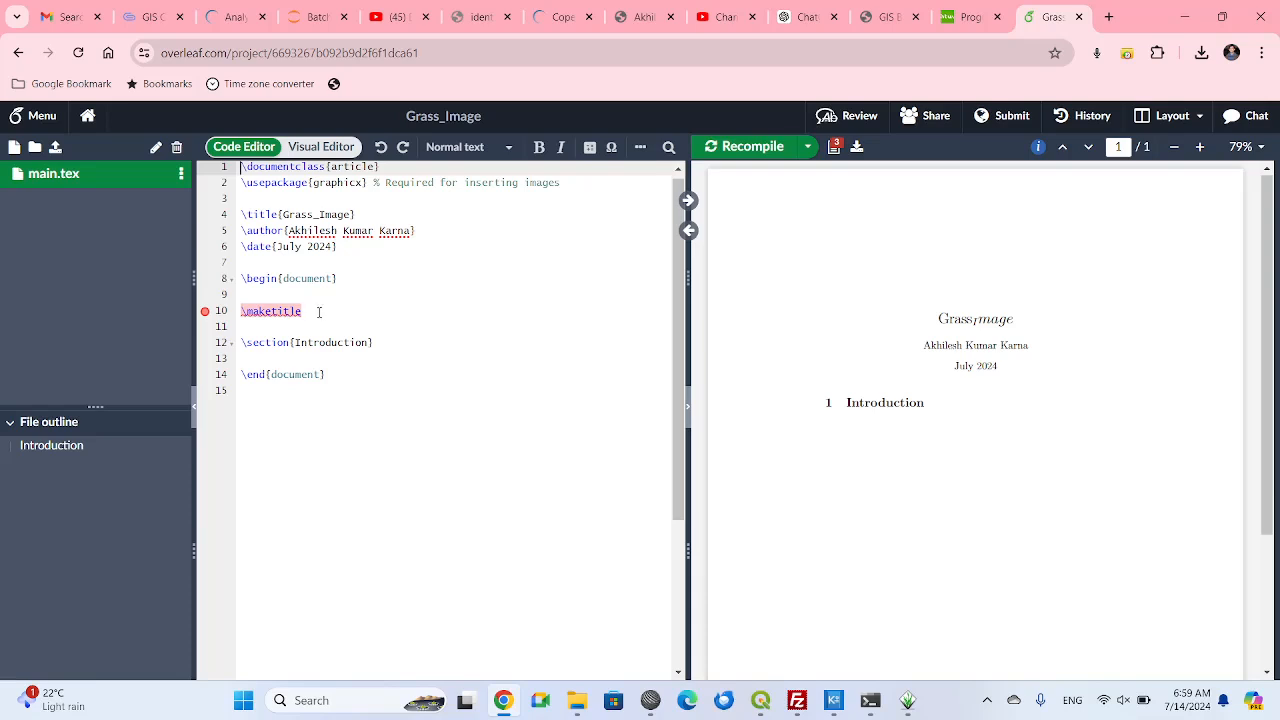
# Delete the \maketitle command from main.tex, then save and recompile the document.
pyautogui.click(314, 312)
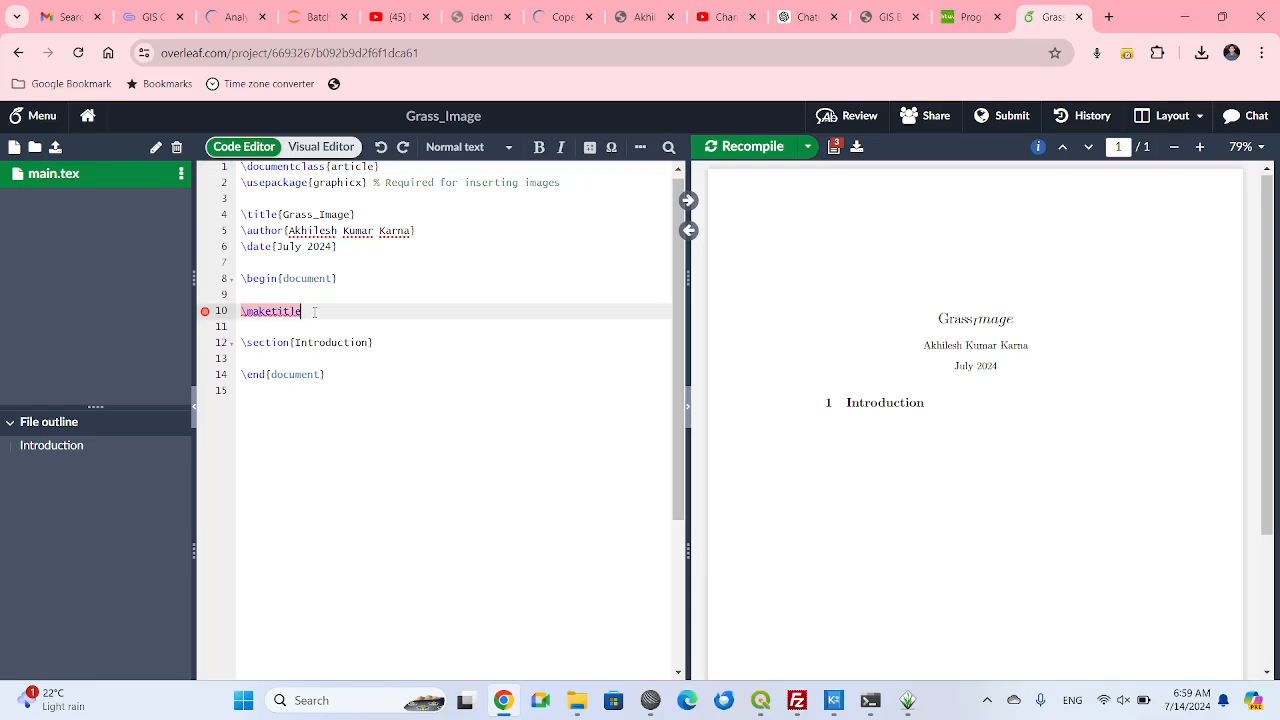
pyautogui.hotkey('shift', 'Home')
pyautogui.press('BackSpace')
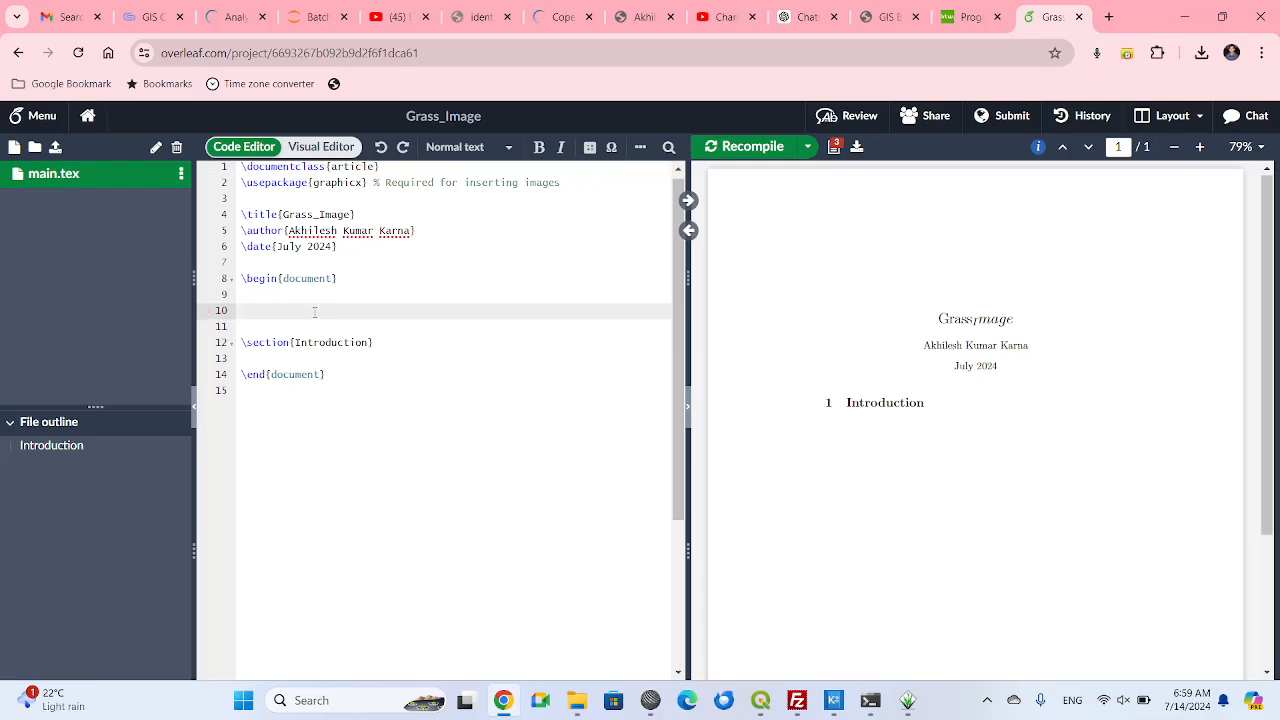
pyautogui.hotkey('ctrl', 's')
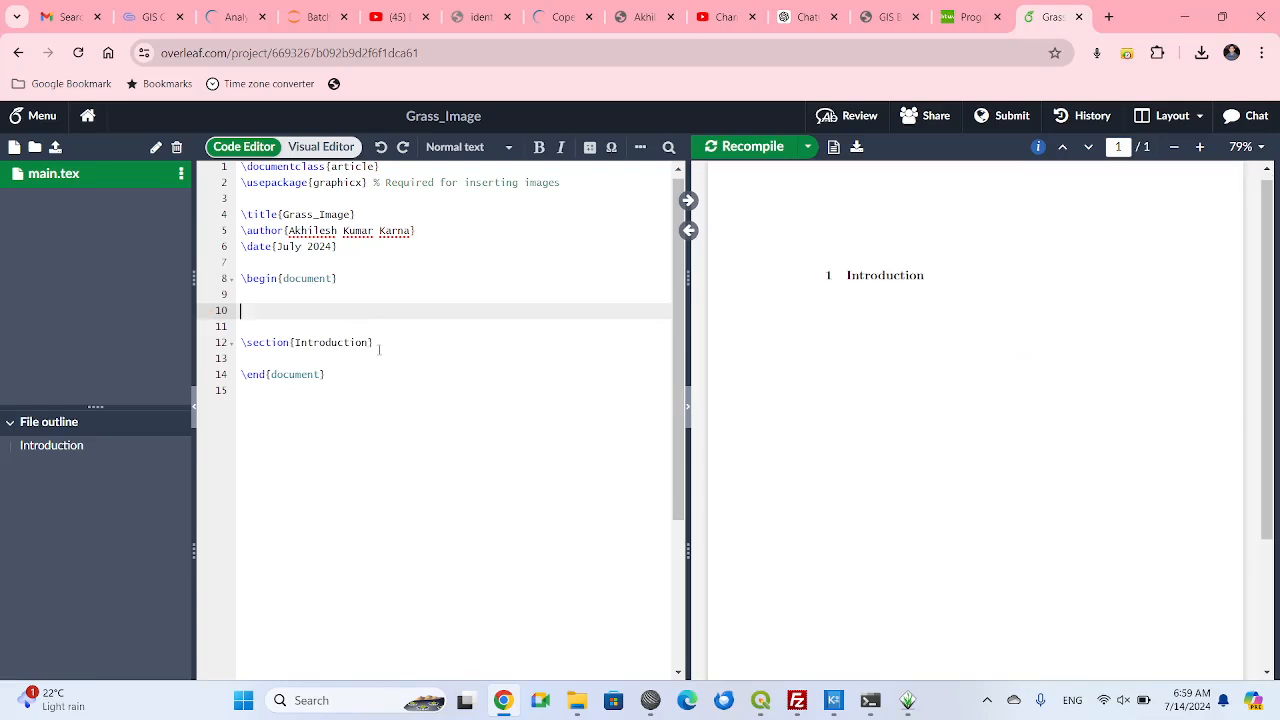
pyautogui.click(379, 349)
pyautogui.click(650, 700)
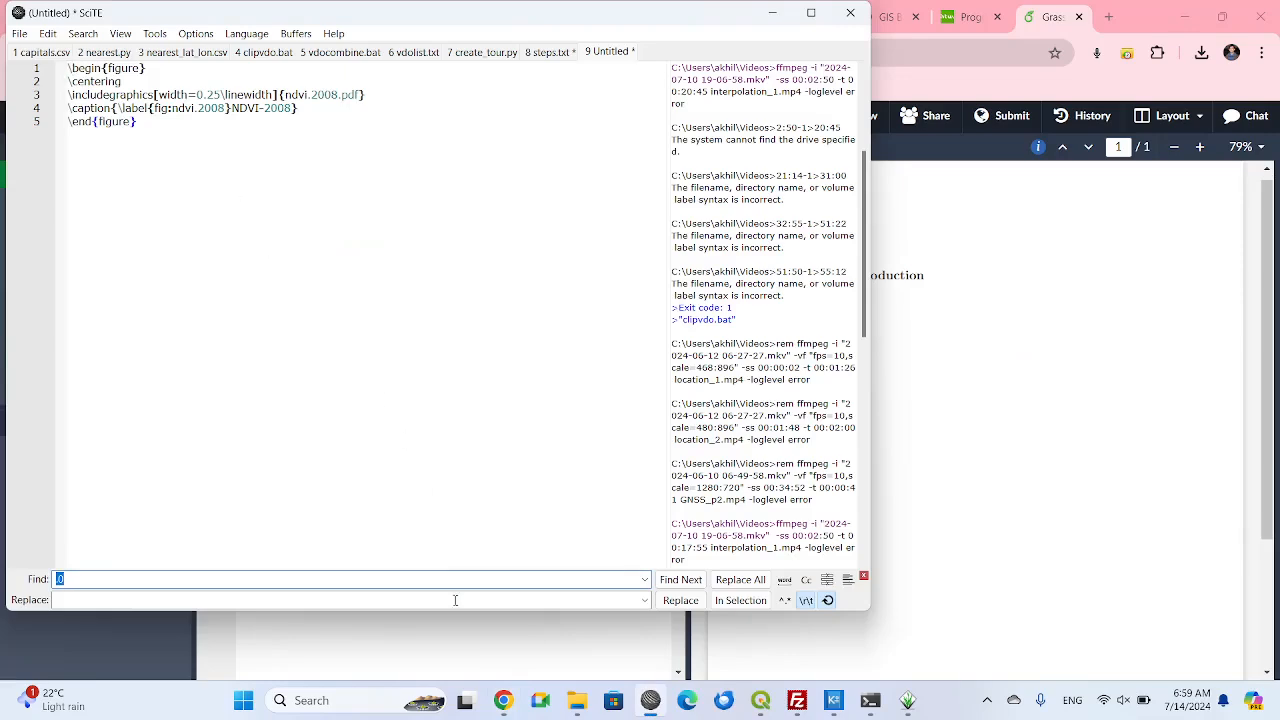
pyautogui.click(469, 633)
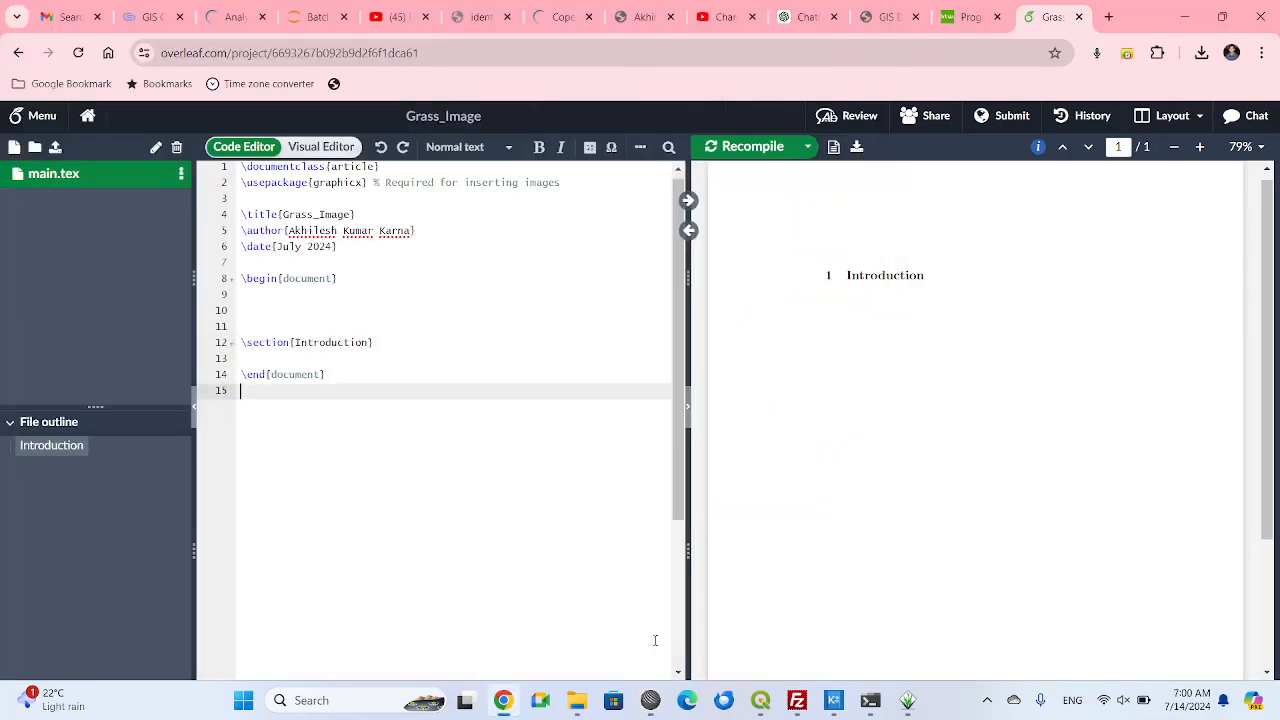
# Upload ndvi.2008.pdf from File Explorer's output folder to the Grass_Image project.
pyautogui.click(578, 702)
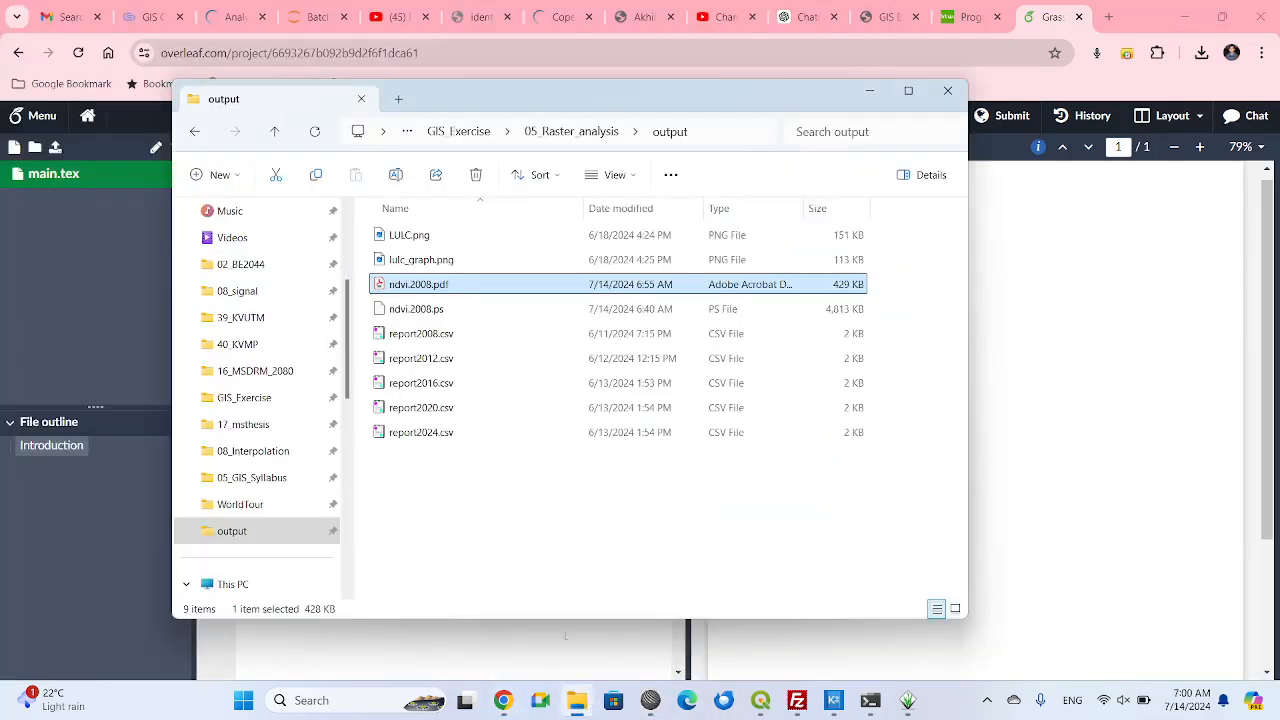
pyautogui.moveTo(381, 287); pyautogui.dragTo(107, 288)
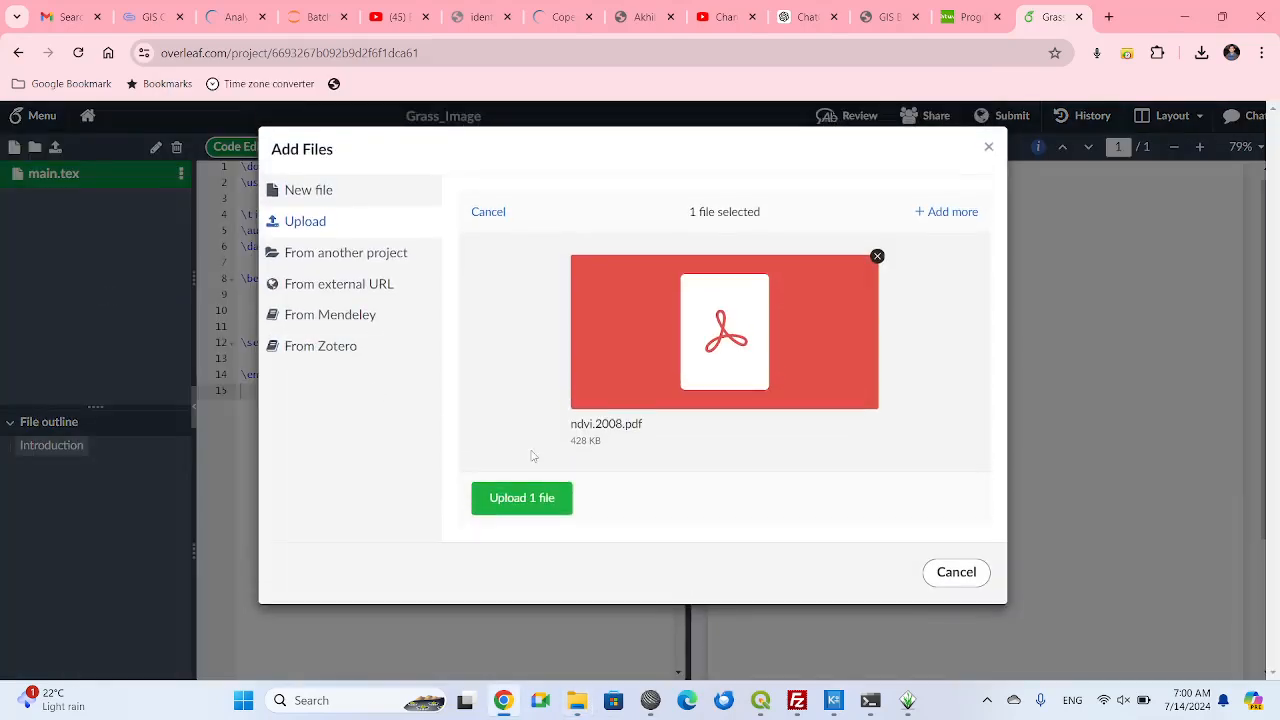
pyautogui.click(522, 497)
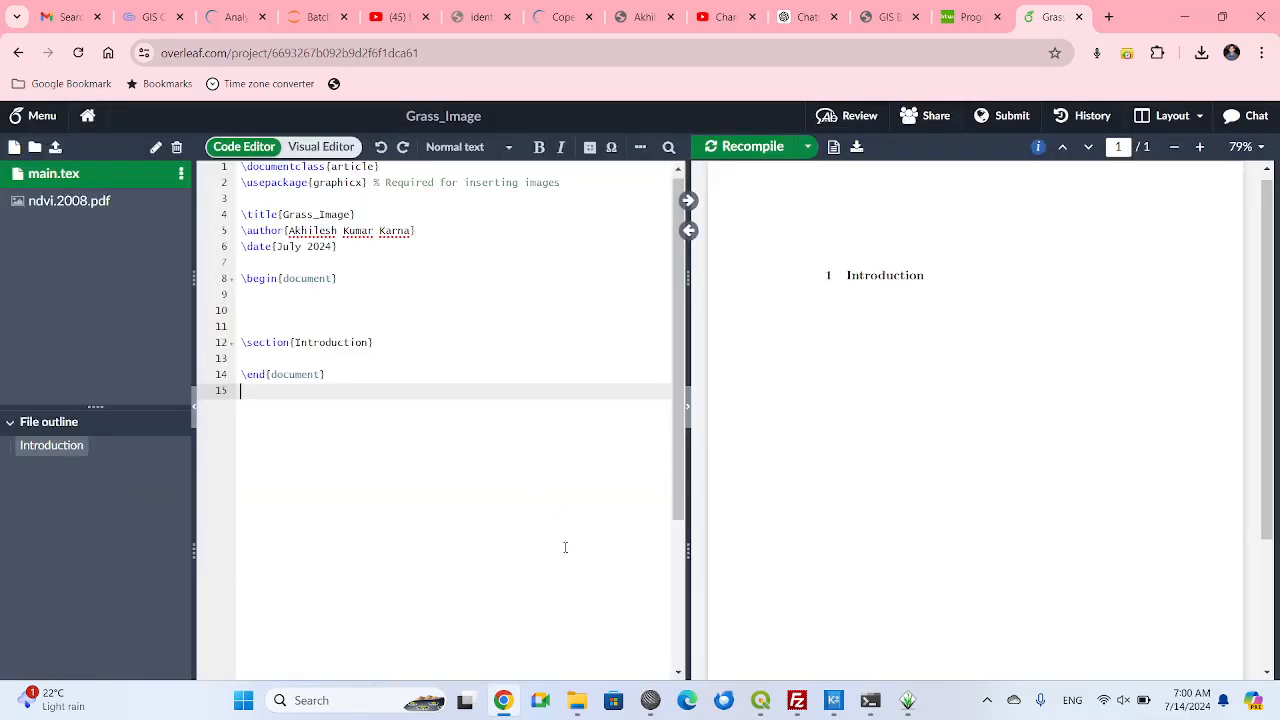
# Copy the ndvi.2008.pdf figure block from the untitled SciTE document, paste it below the Introduction section in Overleaf's main.tex and recompile.
pyautogui.click(650, 700)
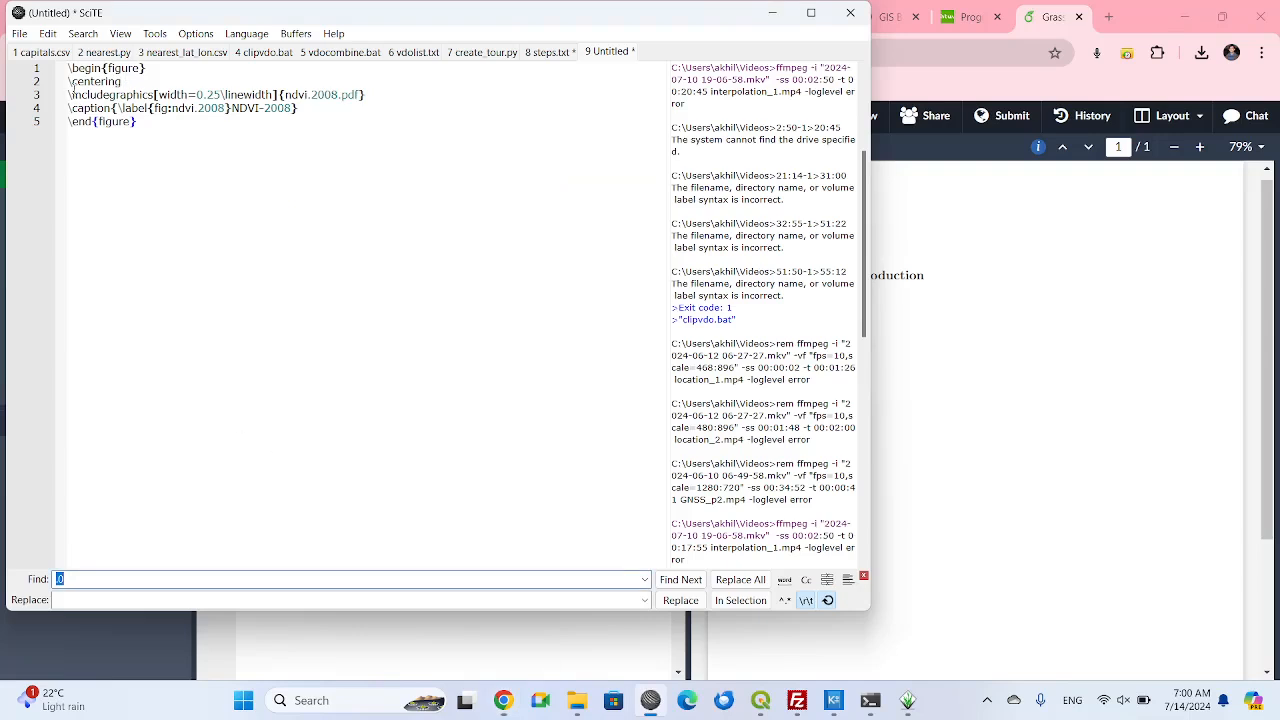
pyautogui.moveTo(68, 69); pyautogui.dragTo(171, 136)
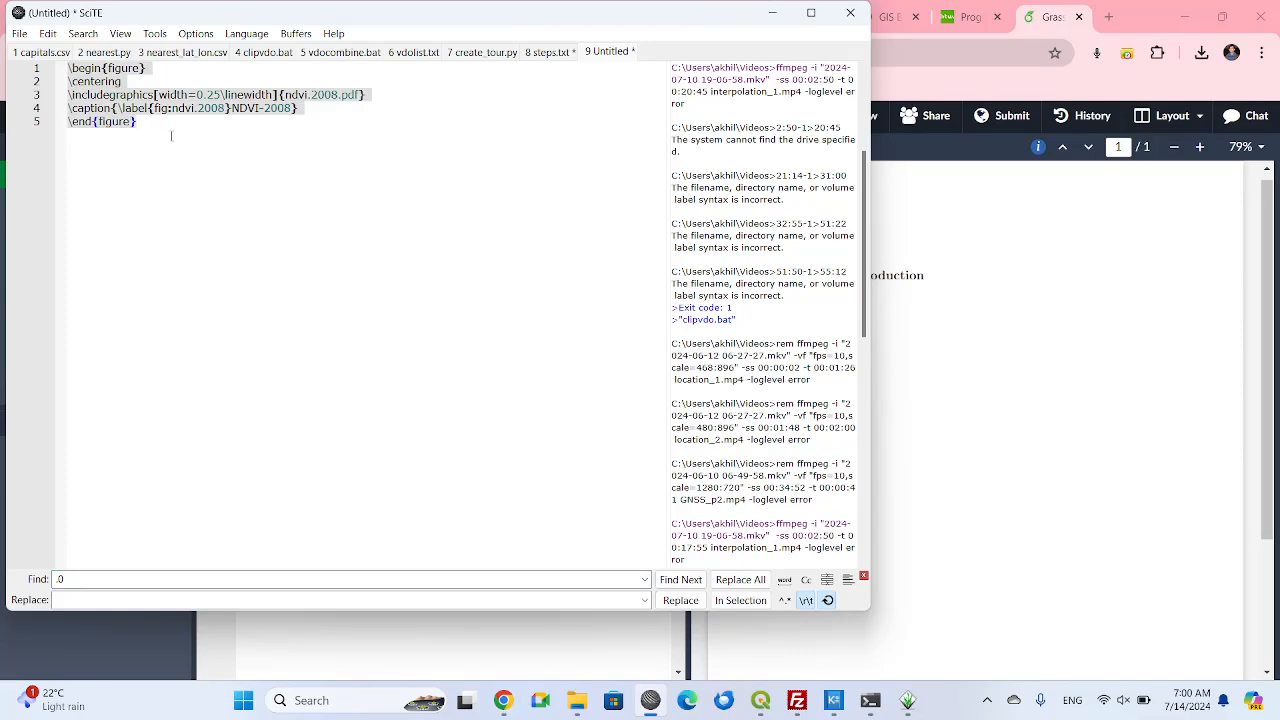
pyautogui.click(356, 662)
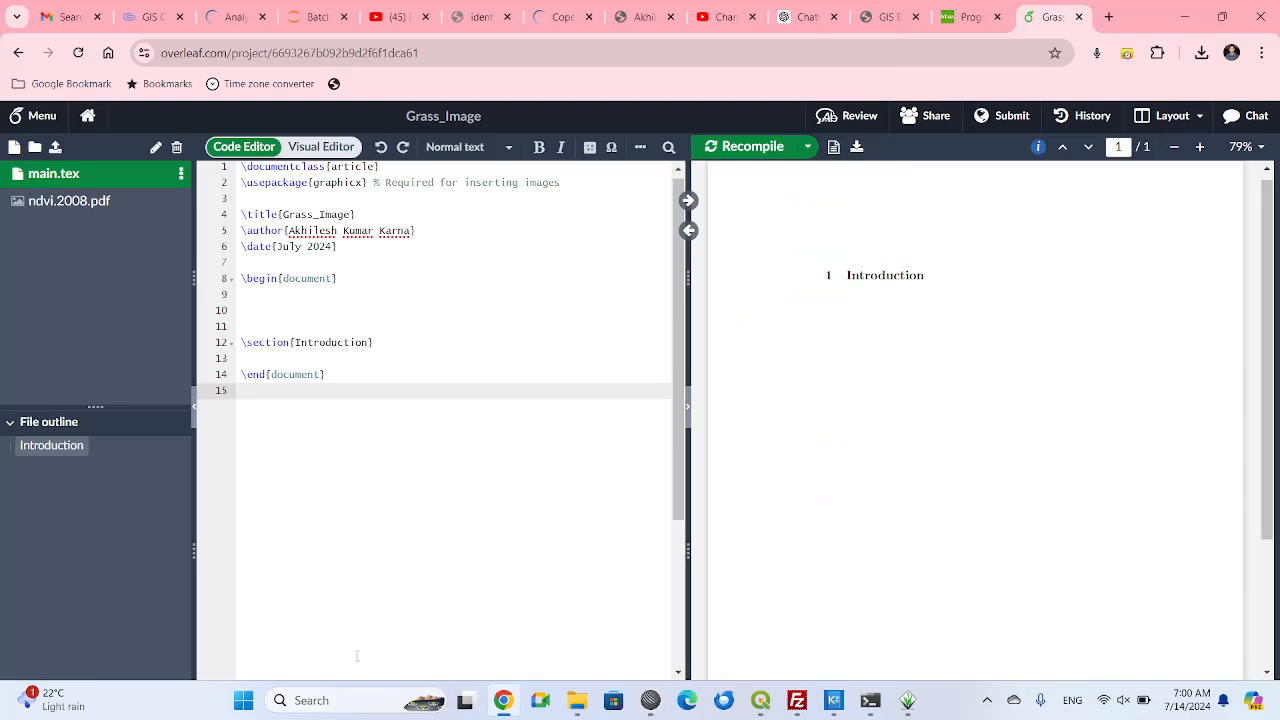
pyautogui.click(283, 342)
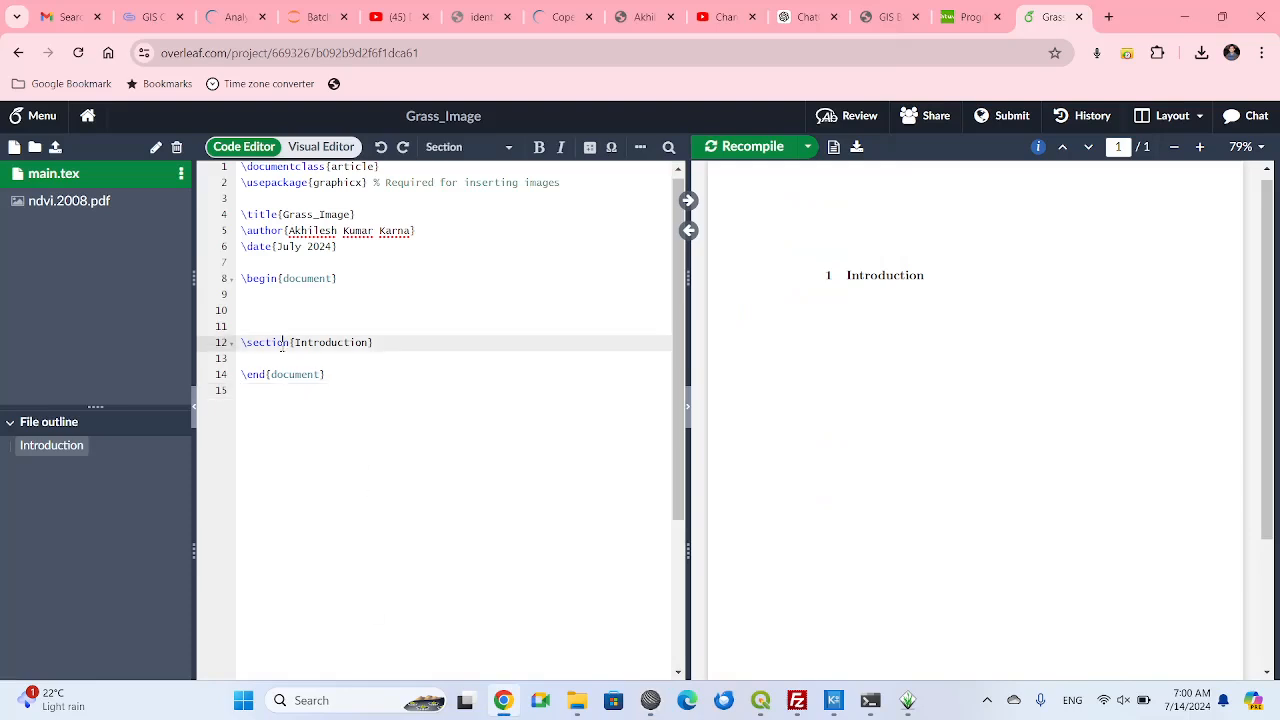
pyautogui.press('Down')
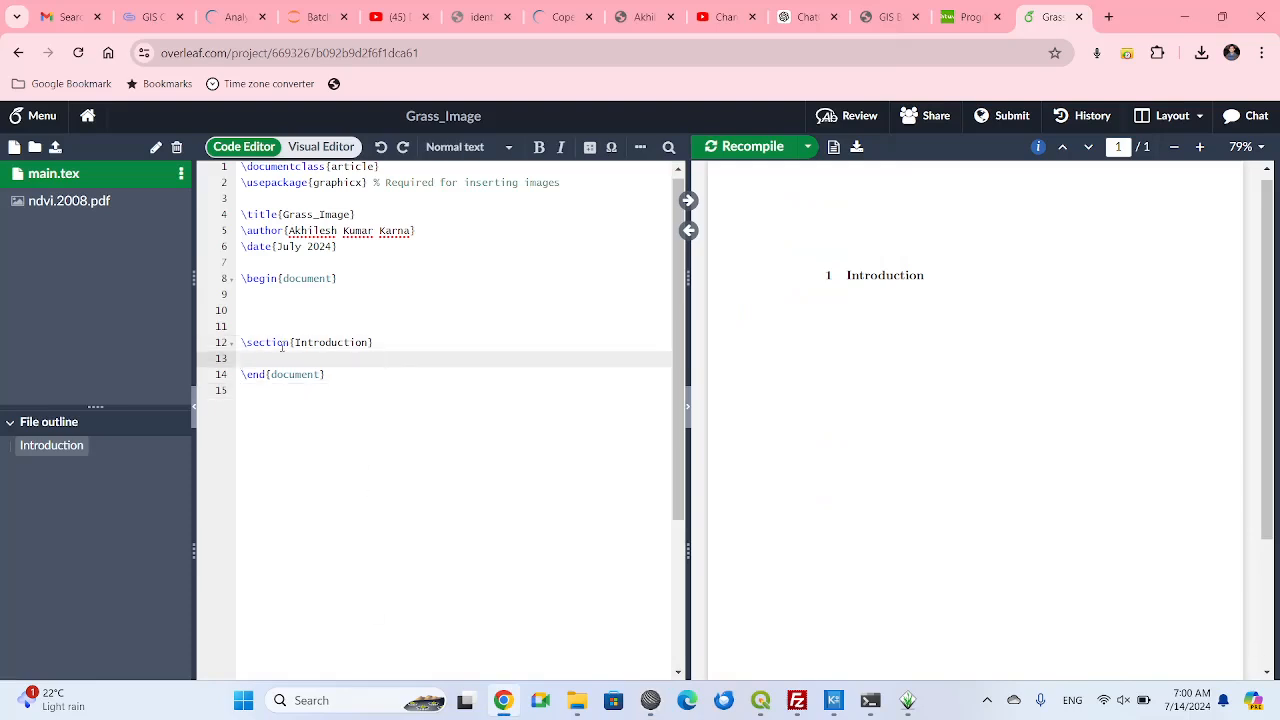
pyautogui.press('Return')
pyautogui.press('Return')
pyautogui.press('Up')
pyautogui.write('\\begin{figure} \\centering \\includegraphics[width=0.25\\linewidth]{ndvi.2008.pdf} \\caption{\\label{fig:ndvi.2008}NDVI 2008} \\end{figure}')
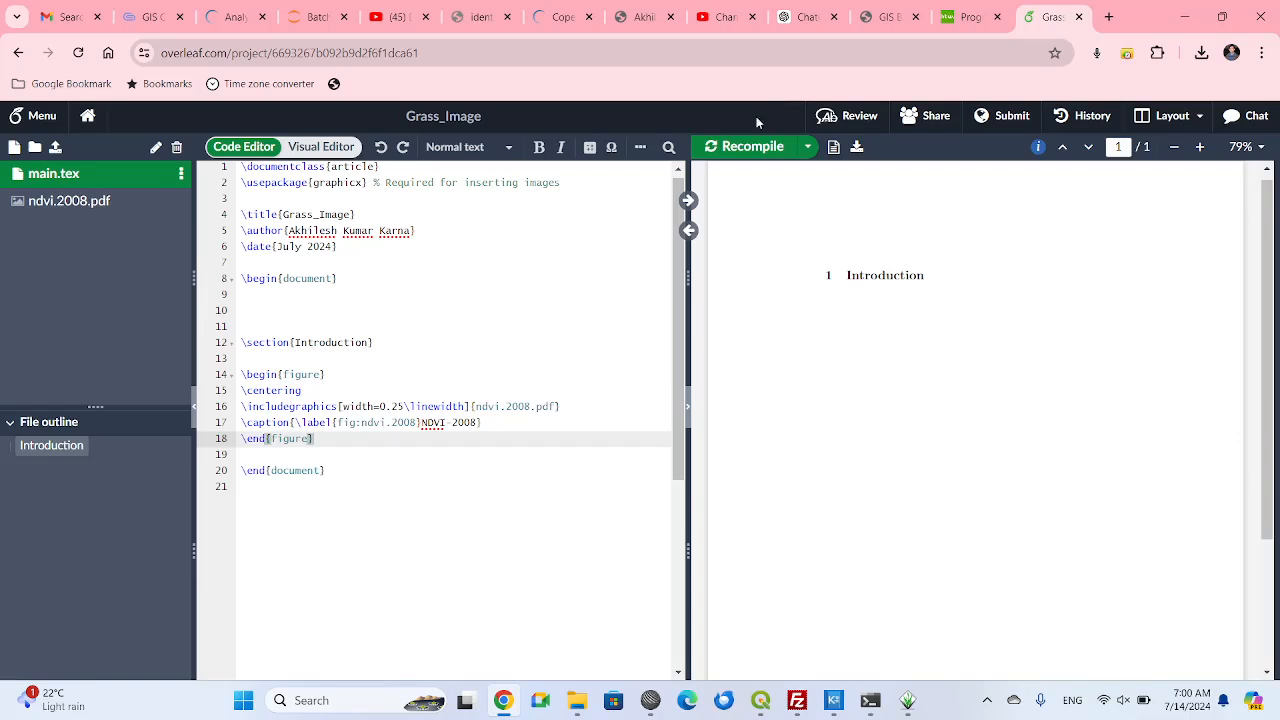
pyautogui.click(735, 147)
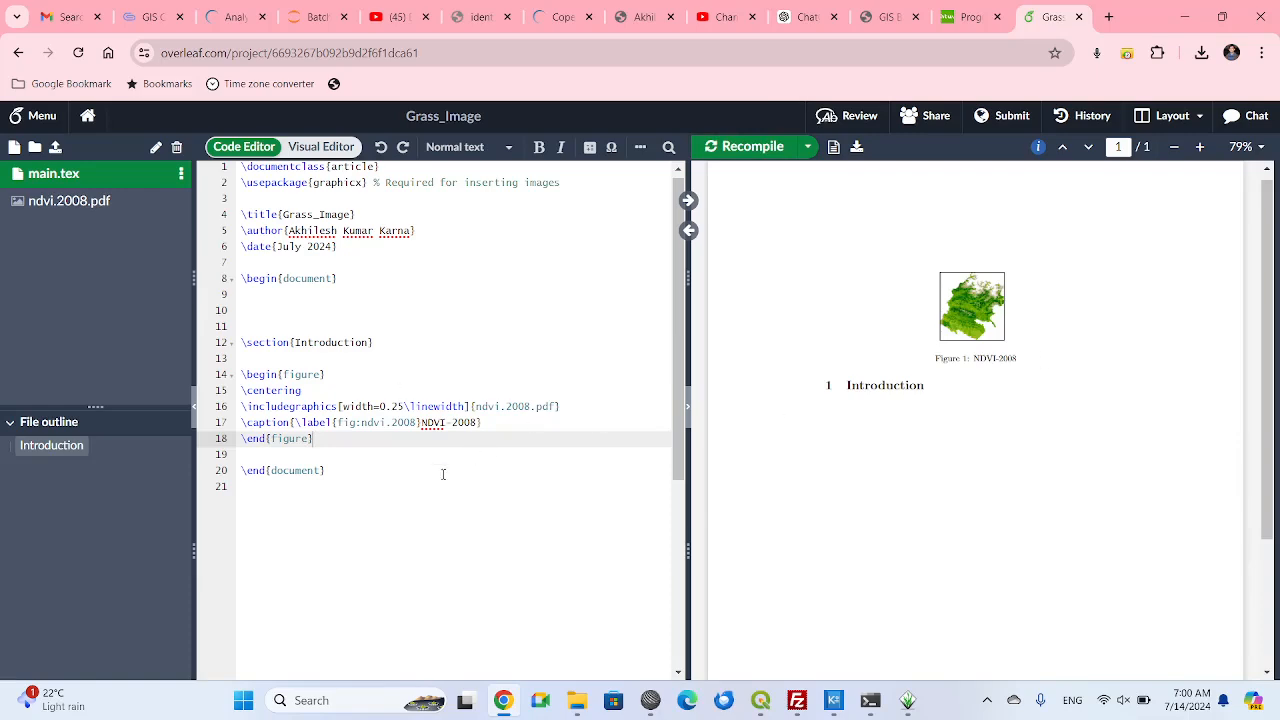
# Set the figure's \includegraphics width to 0.75\linewidth and recompile the document.
pyautogui.click(397, 406)
pyautogui.press('BackSpace')
pyautogui.write('7')
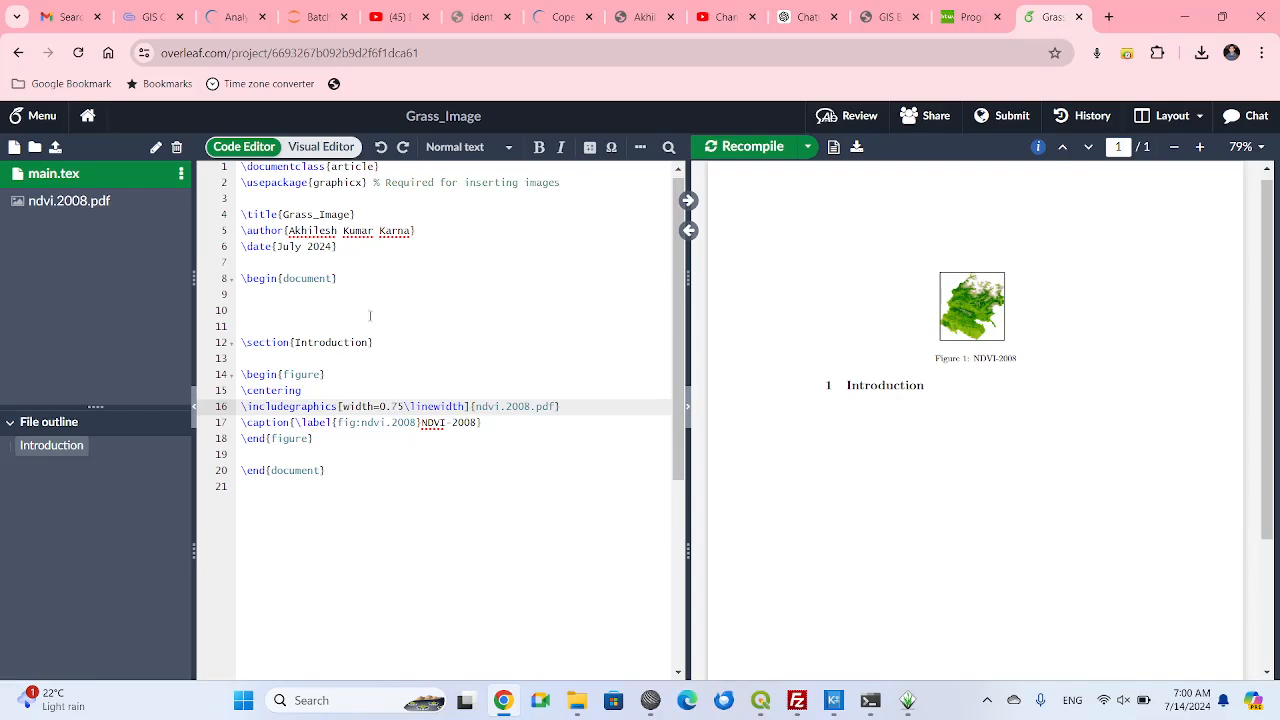
pyautogui.click(737, 146)
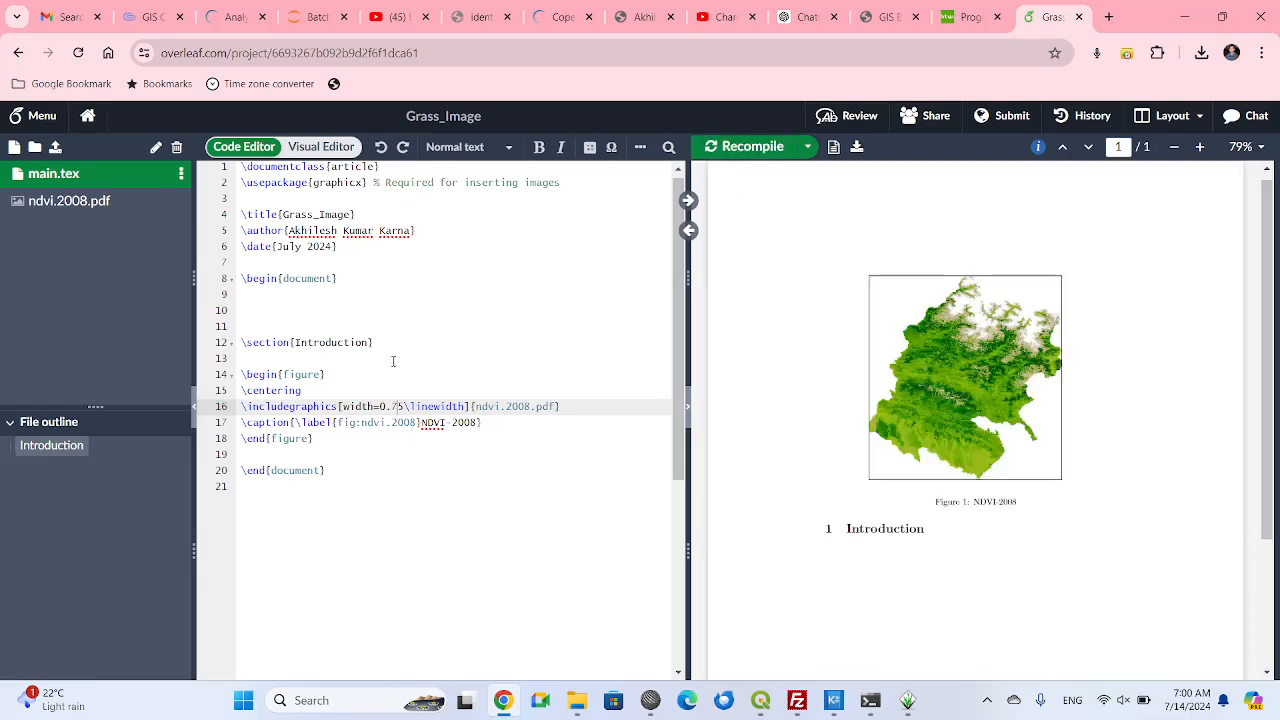
# Add the placement option [!h] to the \begin{figure} command, then save and recompile the document.
pyautogui.click(332, 375)
pyautogui.write('[')
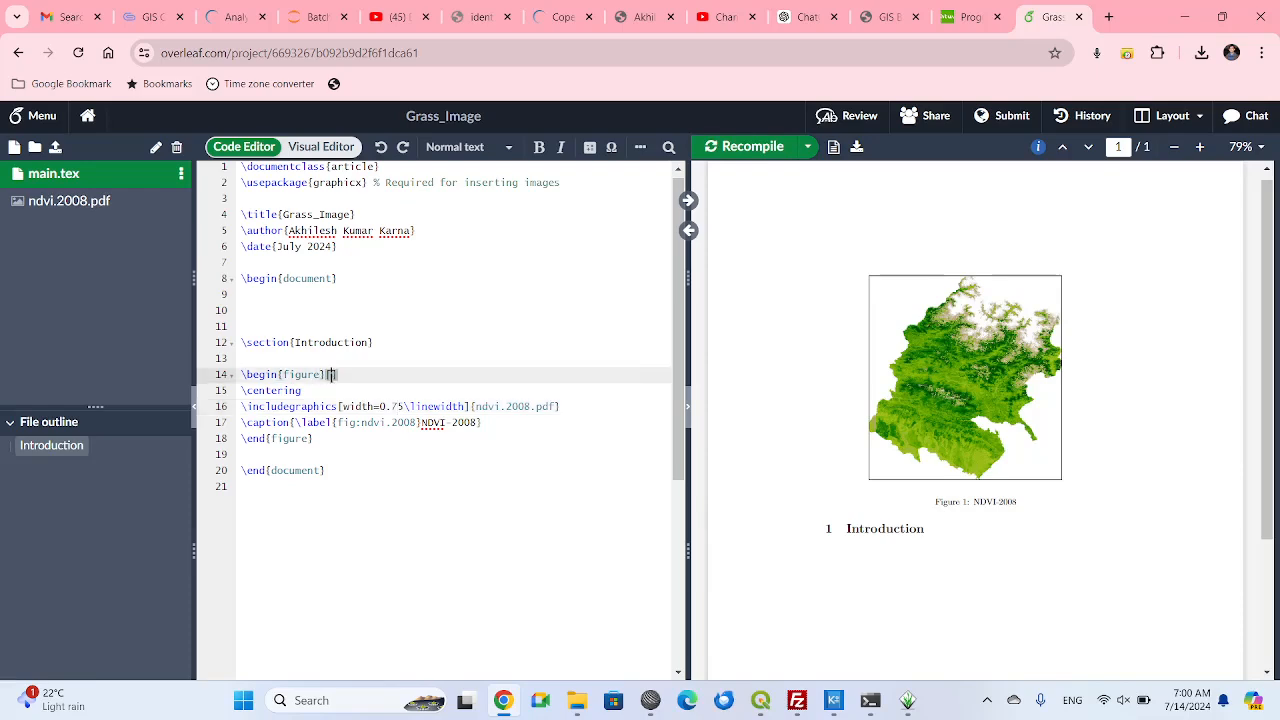
pyautogui.write('!h')
pyautogui.hotkey('ctrl', 's')
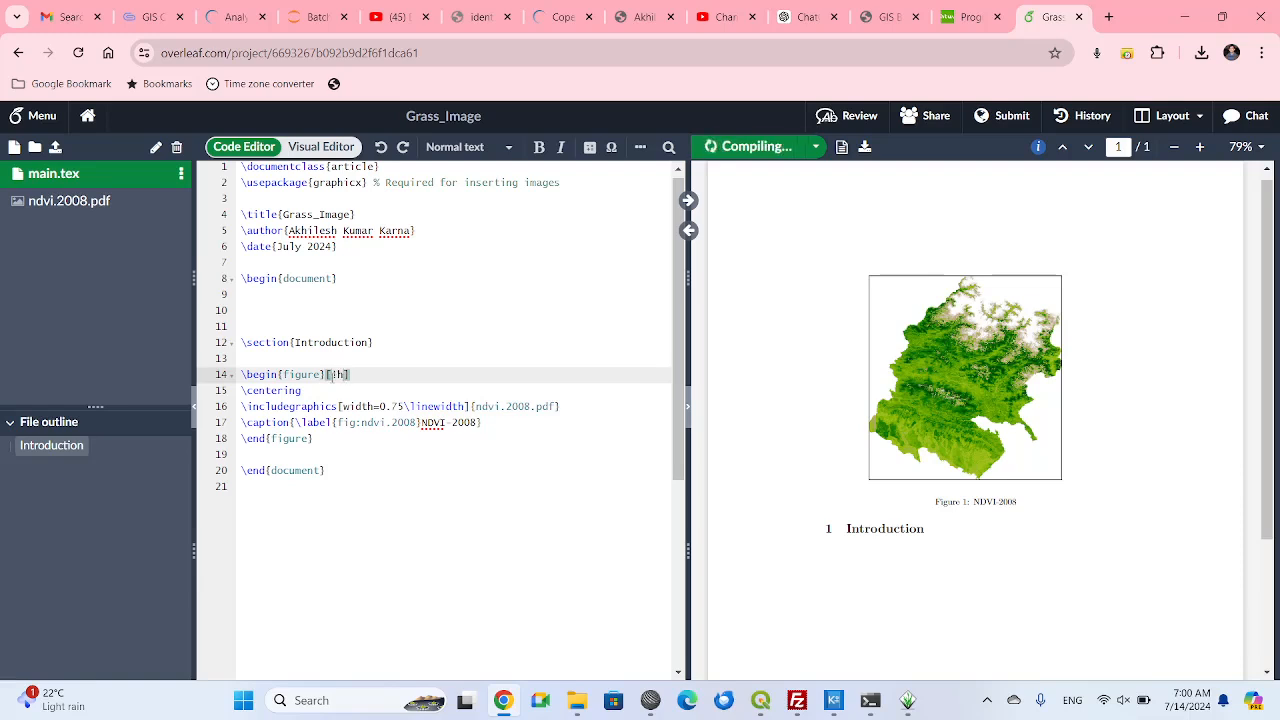